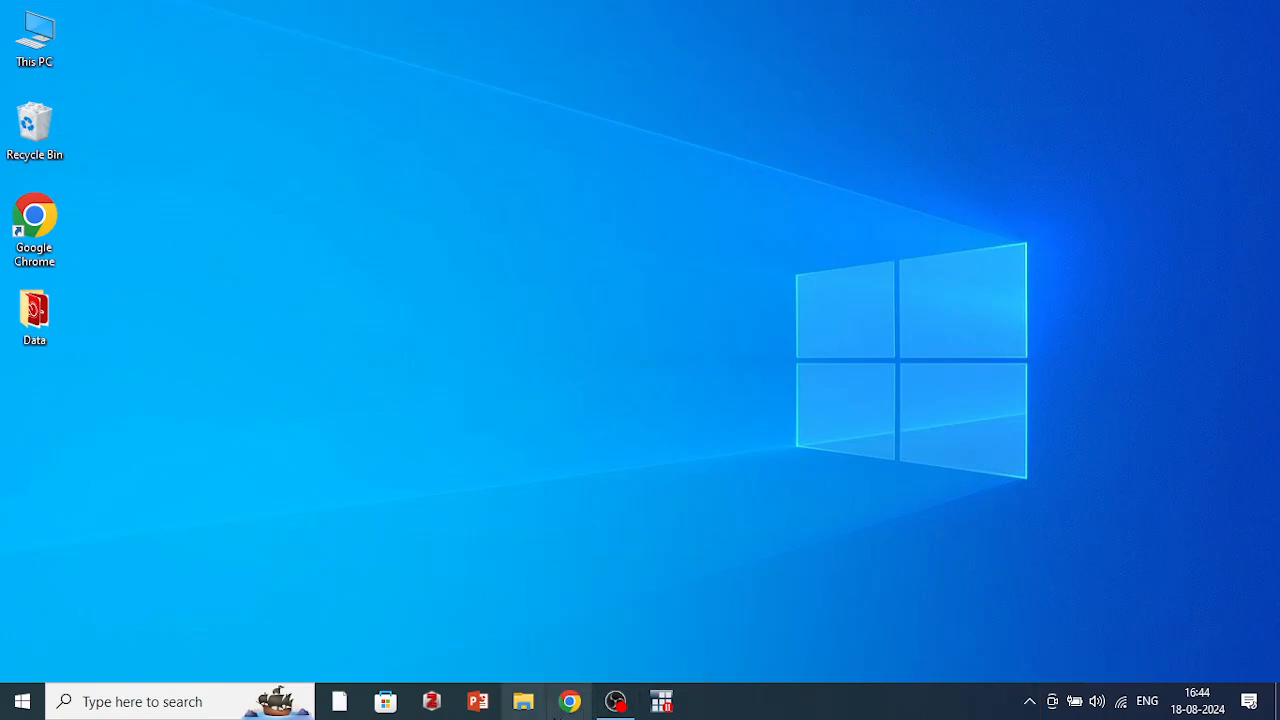
Open the cBioPortal for Cancer Genomics website in Google Chrome and show its study query page
left_click(570, 701)
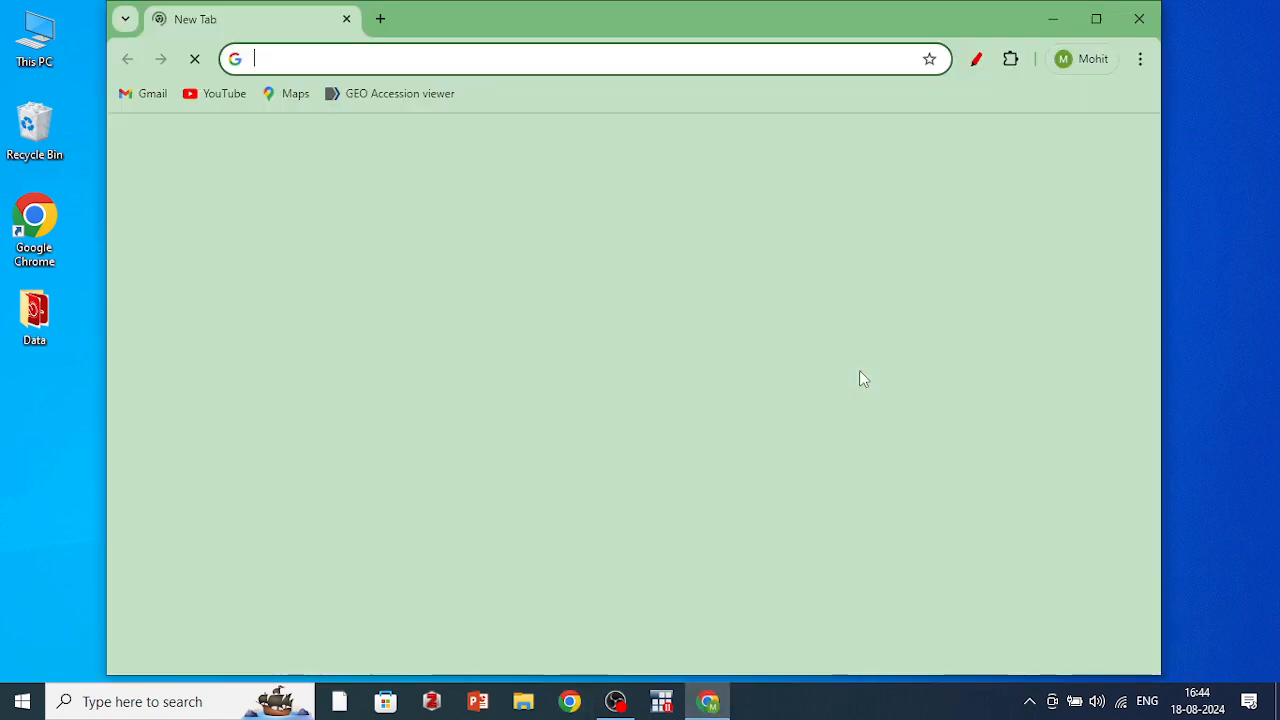
left_click(431, 55)
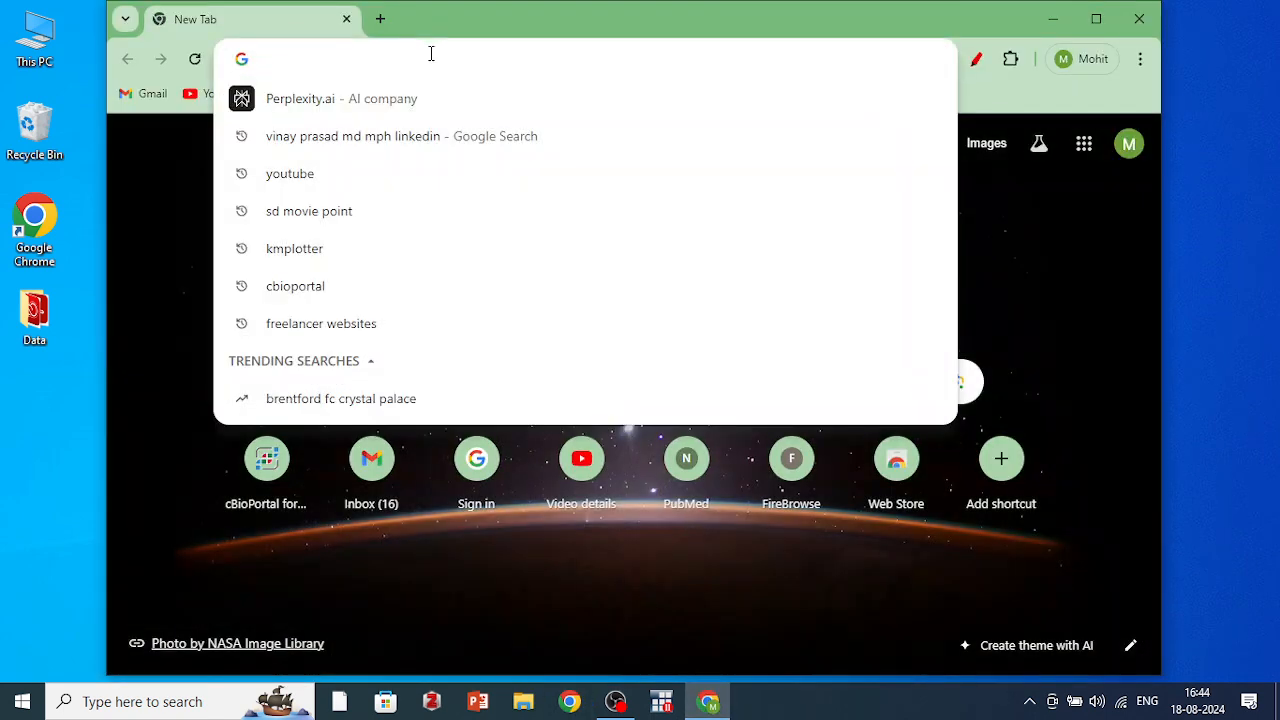
type("cbiopoor")
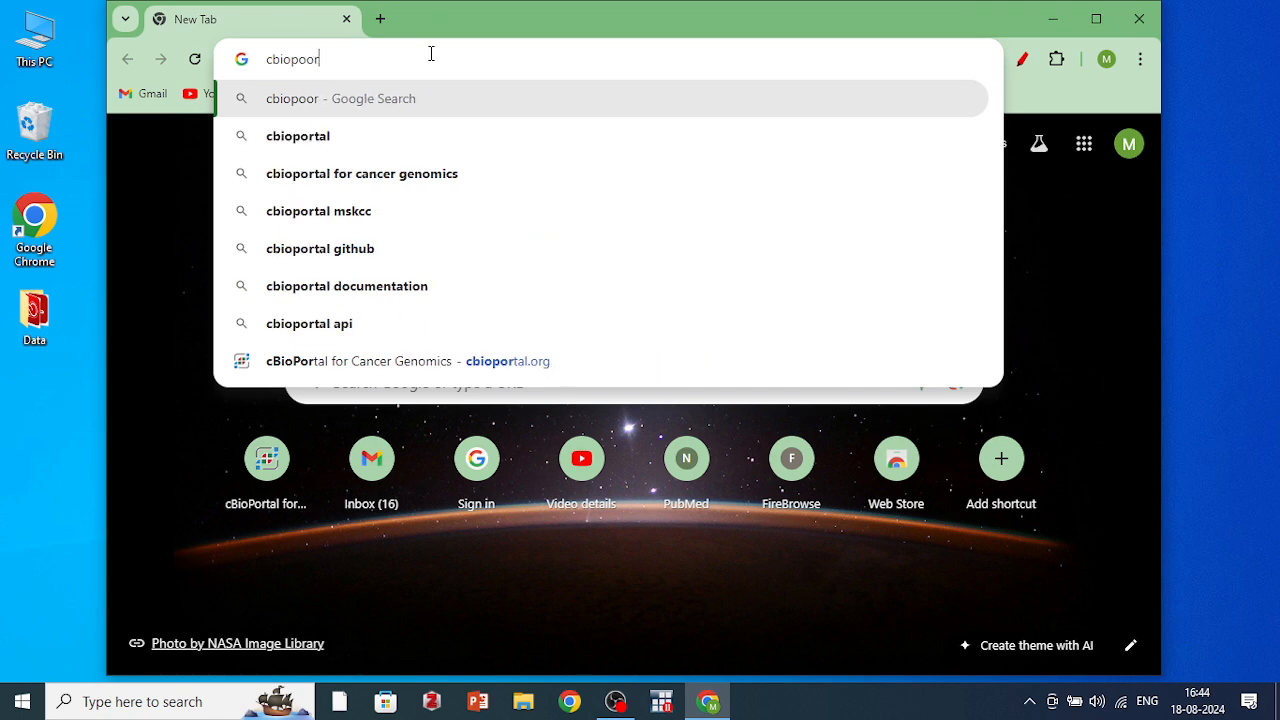
key("BackSpace")
key("BackSpace")
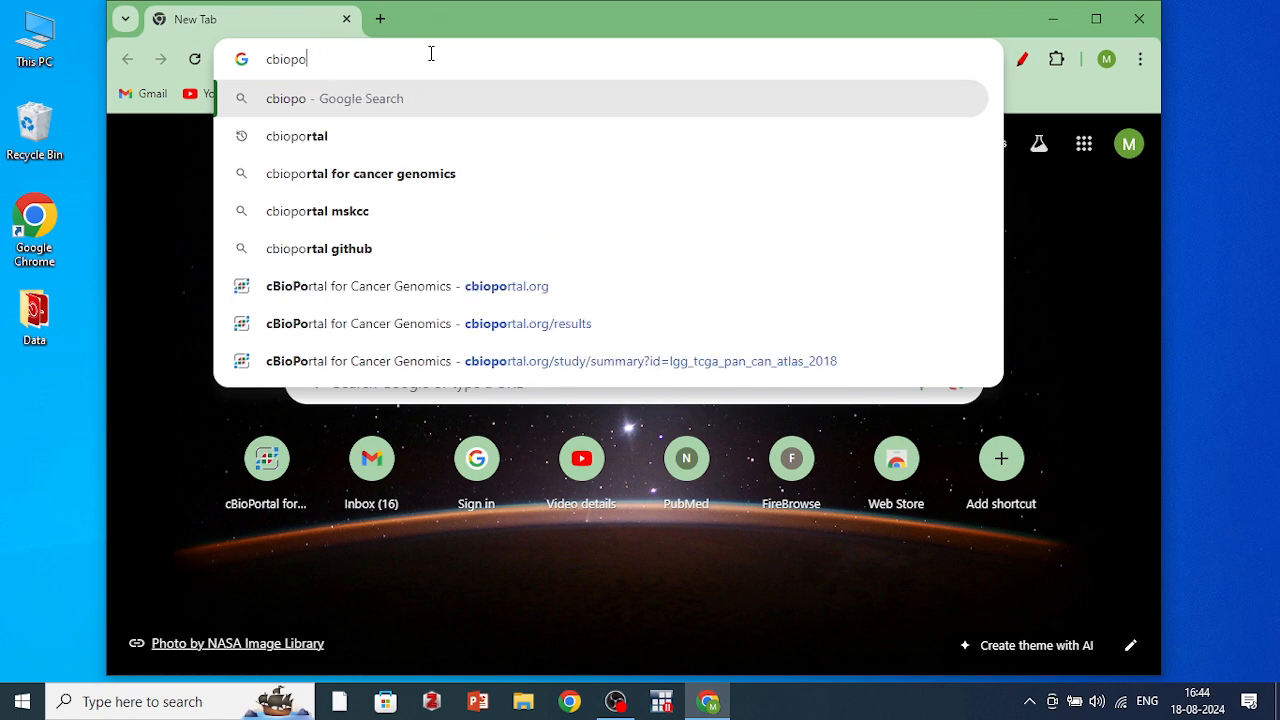
left_click(474, 338)
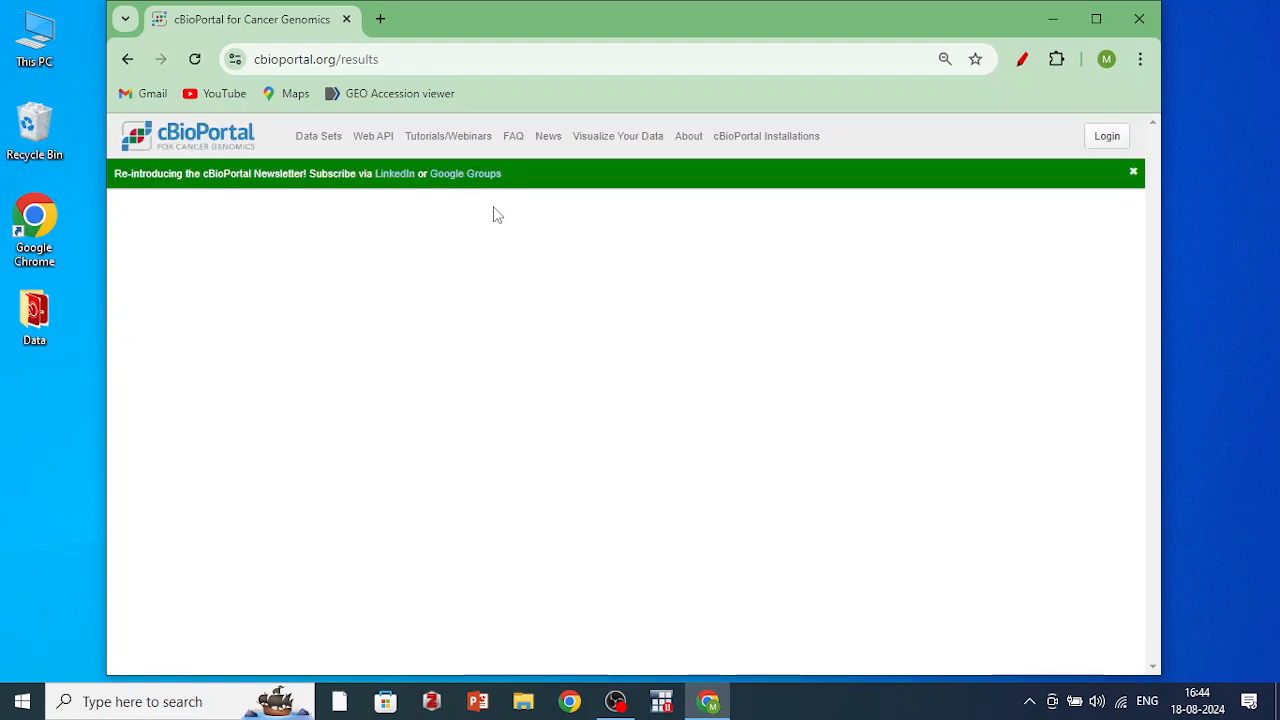
left_click(612, 207)
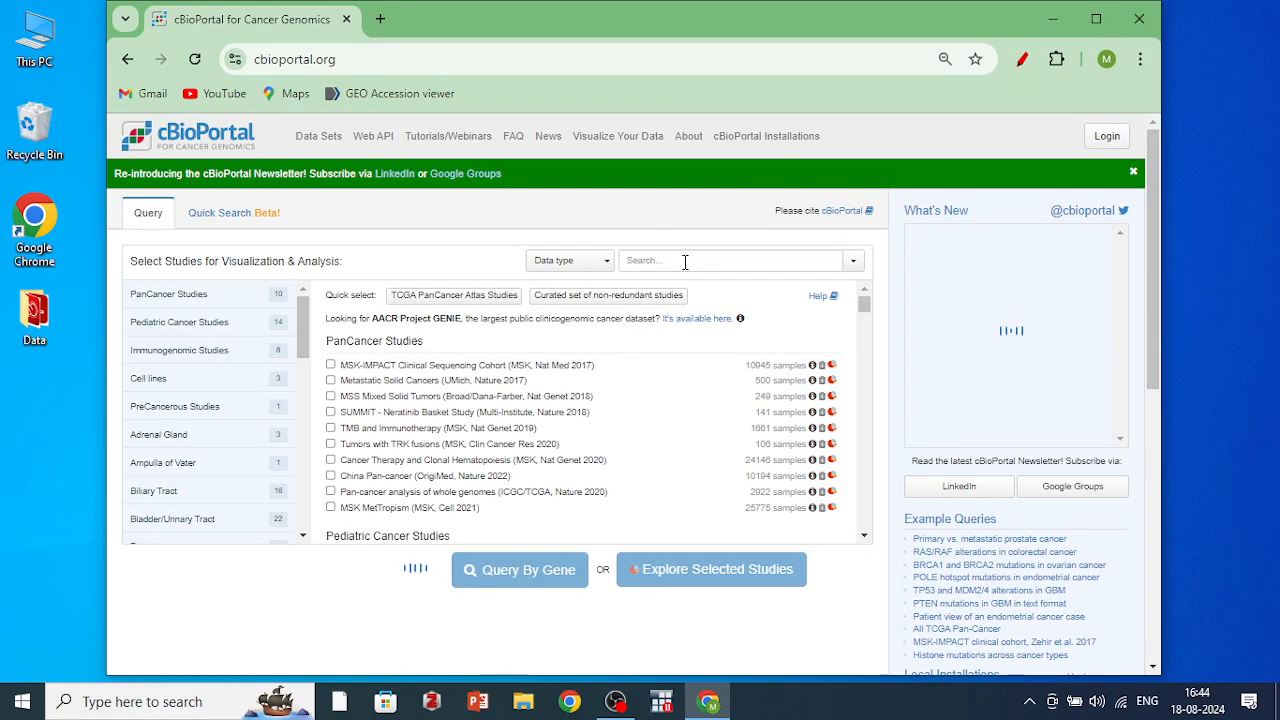
List only the CNS/Brain studies in the study selection
left_click(685, 261)
left_click_drag(774, 18, 688, 17)
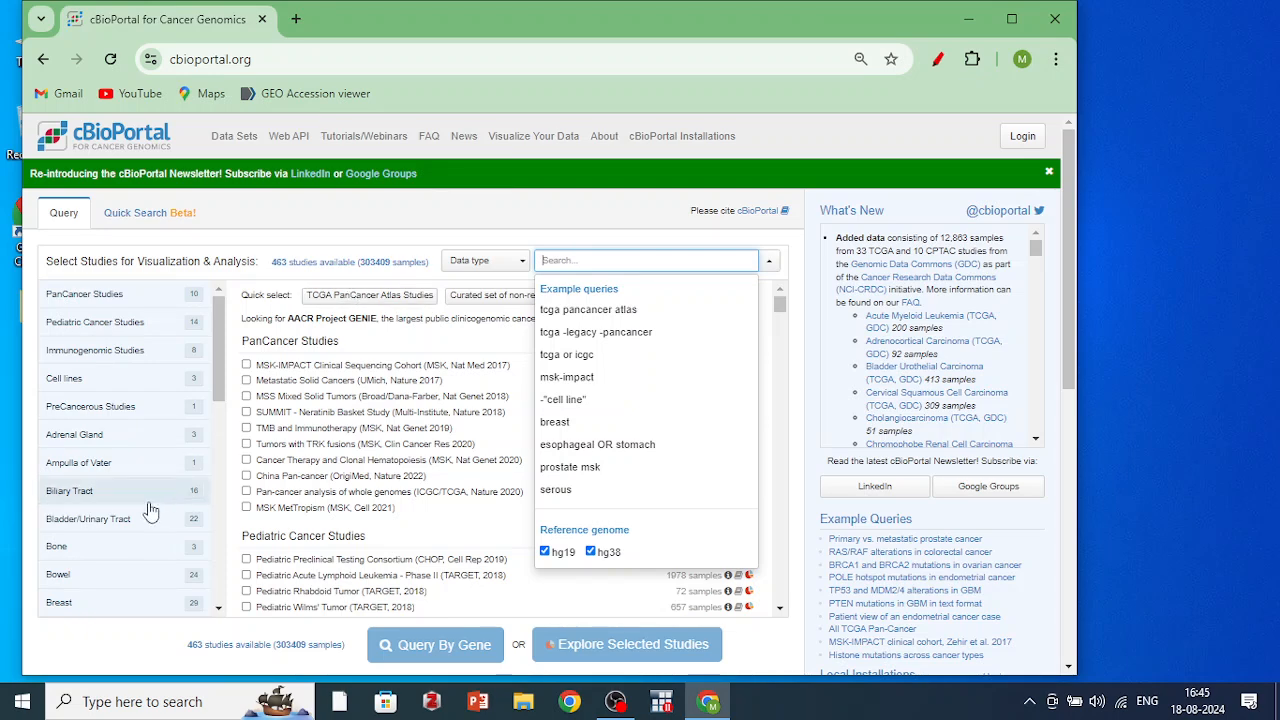
left_click_drag(224, 380, 222, 434)
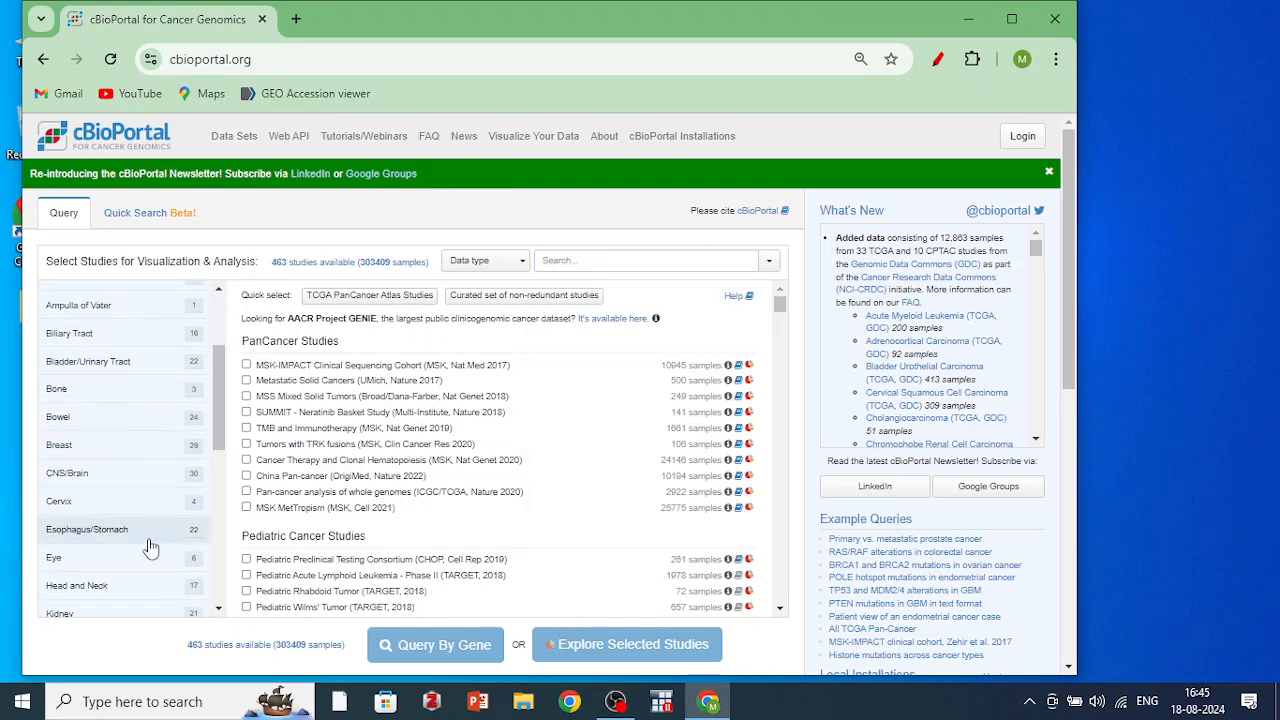
left_click(170, 474)
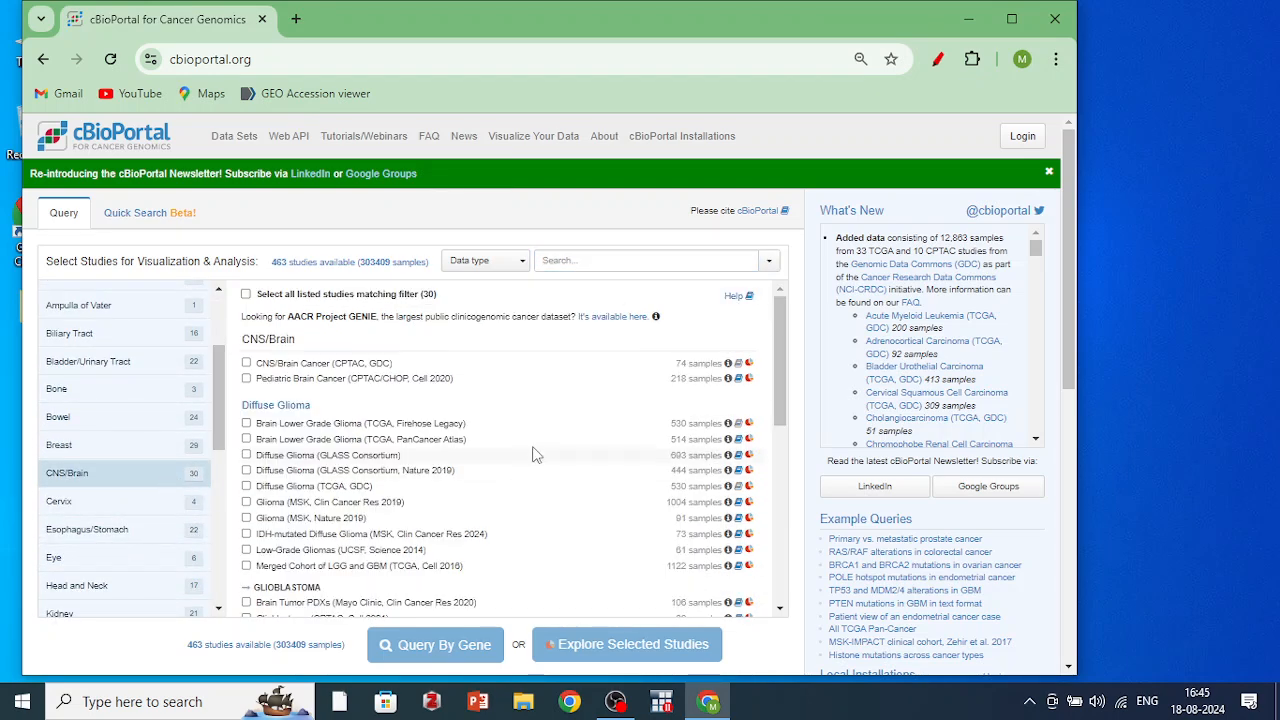
scroll(788, 368, "down", 1)
scroll(788, 360, "up", 1)
Widen the browser window and open the study summary of Brain Lower Grade Glioma (TCGA, PanCancer Atlas)
left_click_drag(1077, 672, 1272, 668)
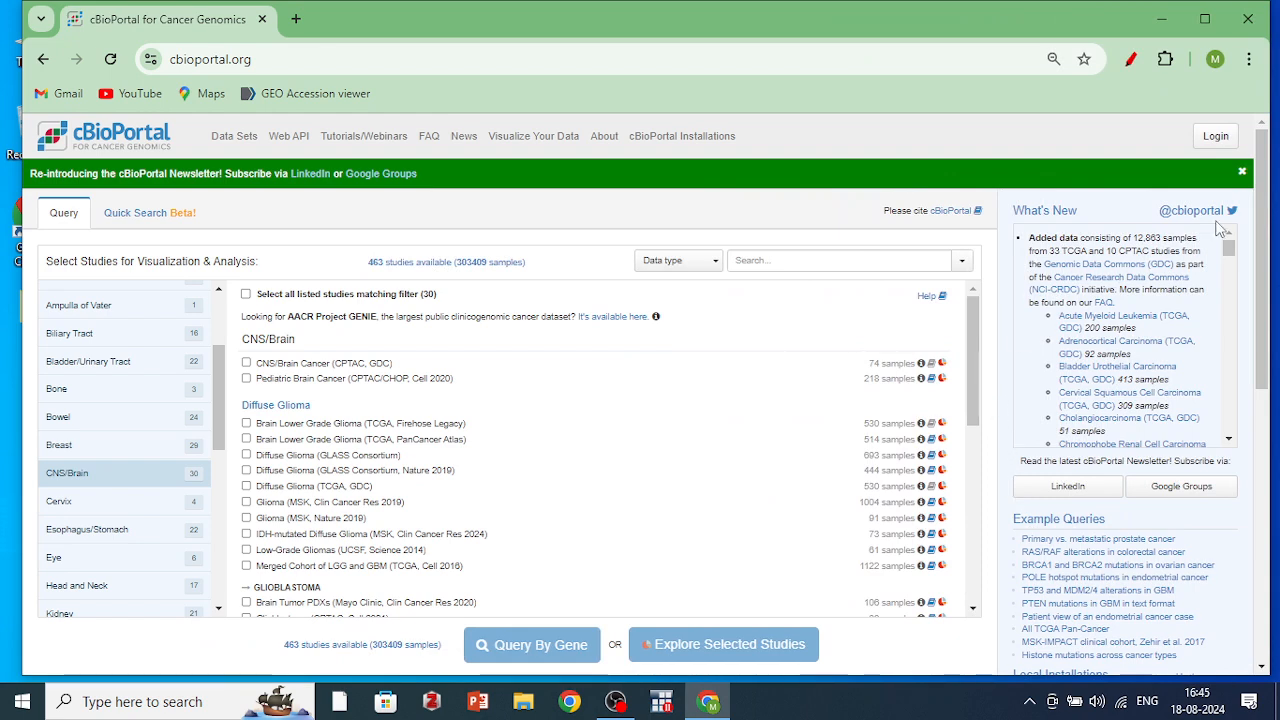
left_click_drag(1262, 224, 1262, 288)
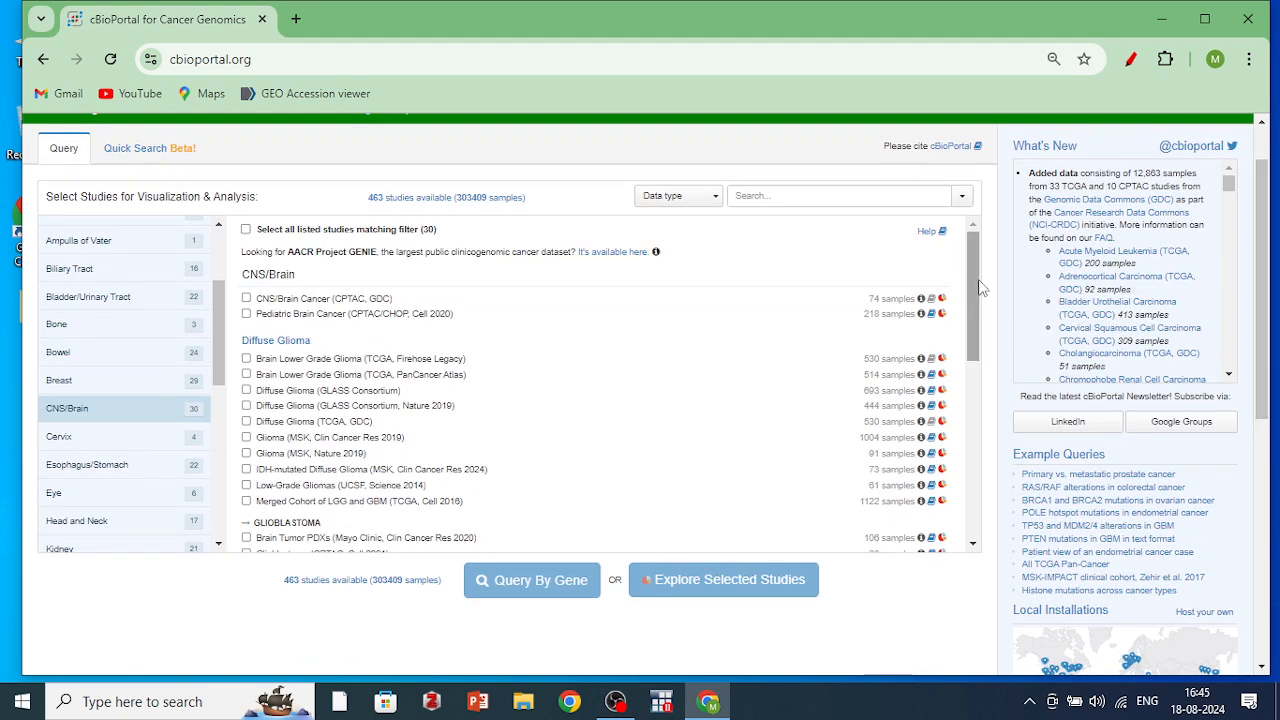
mouse_move(975, 288)
left_mouse_down()
mouse_move(985, 302)
mouse_move(975, 282)
left_mouse_up()
left_click_drag(973, 274, 973, 274)
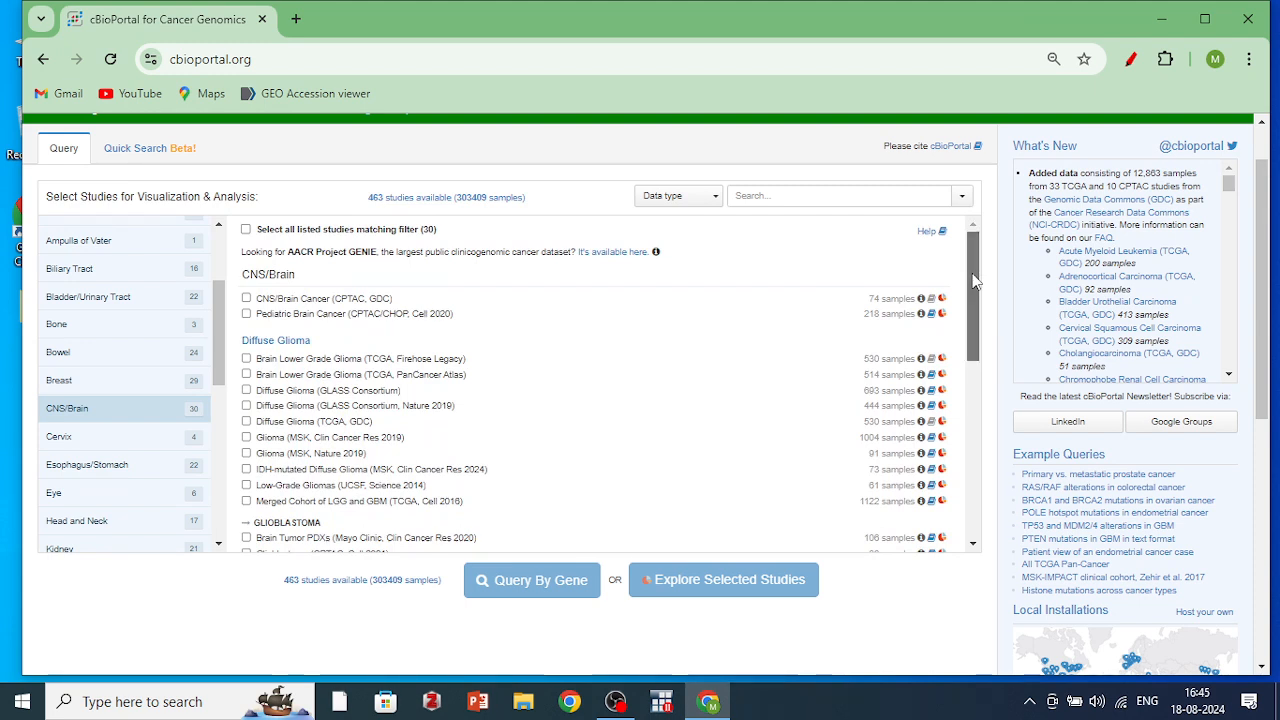
left_click_drag(973, 281, 980, 318)
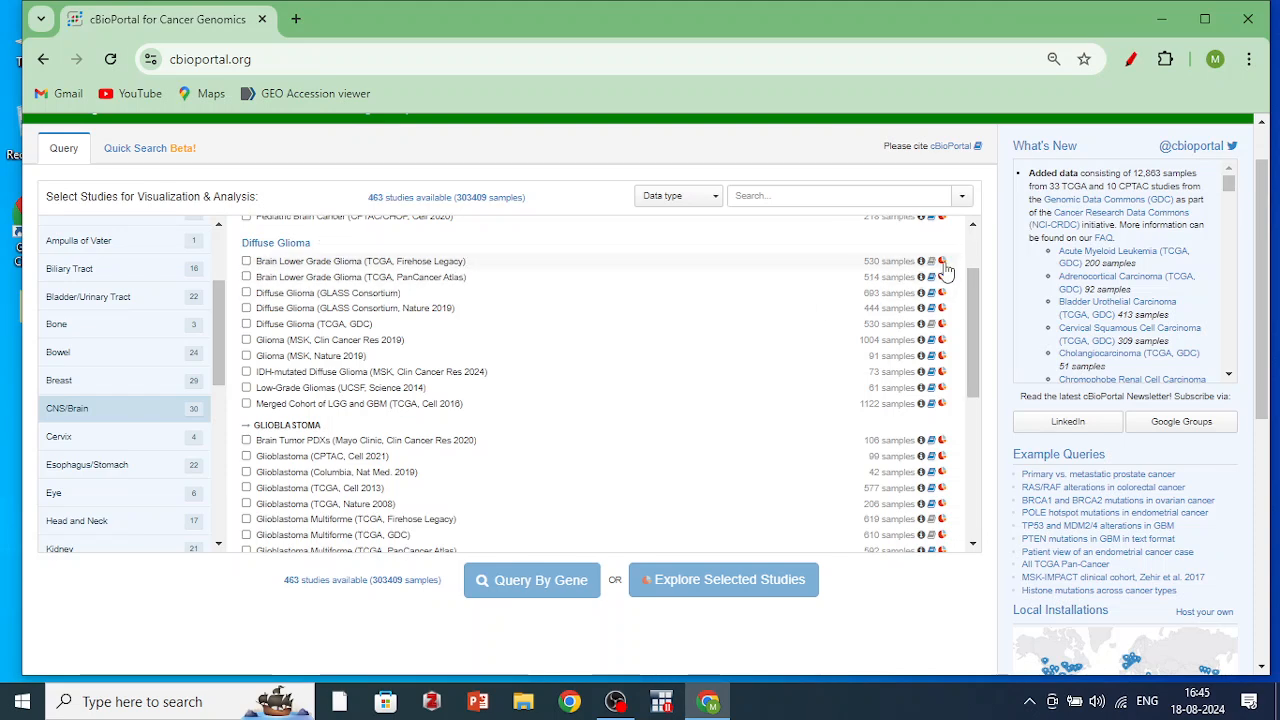
mouse_move(252, 248)
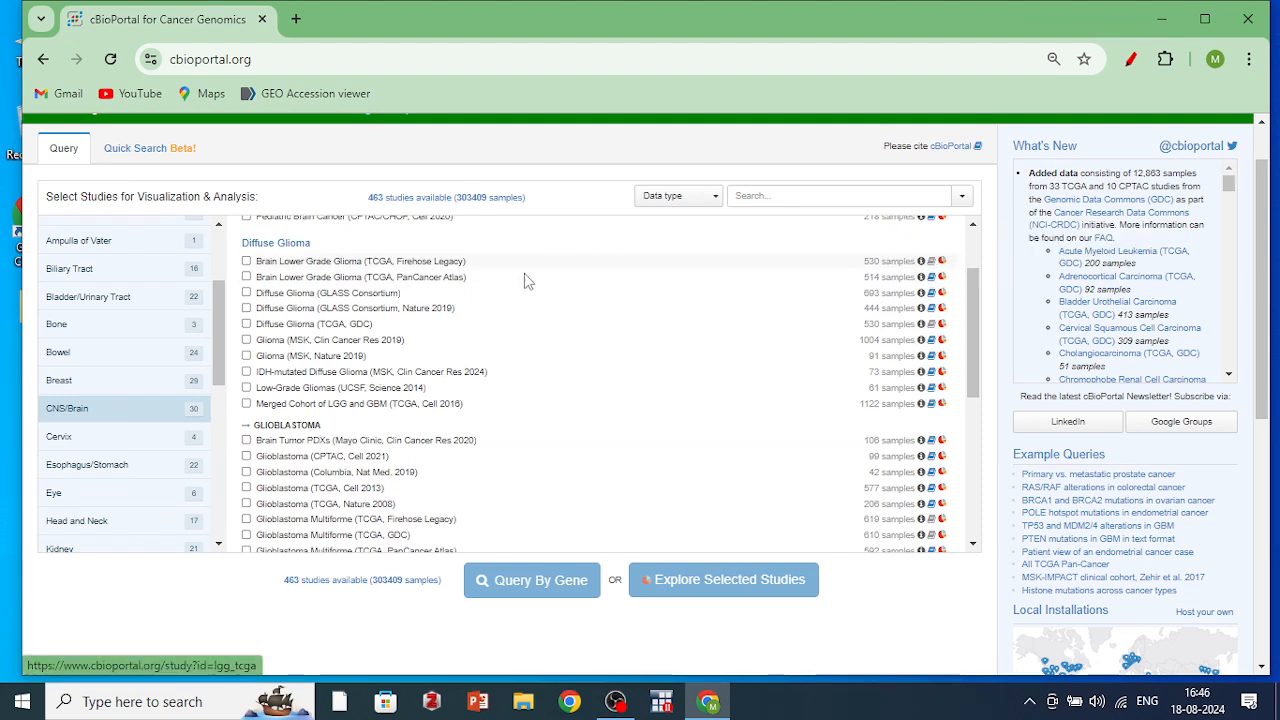
left_click(943, 279)
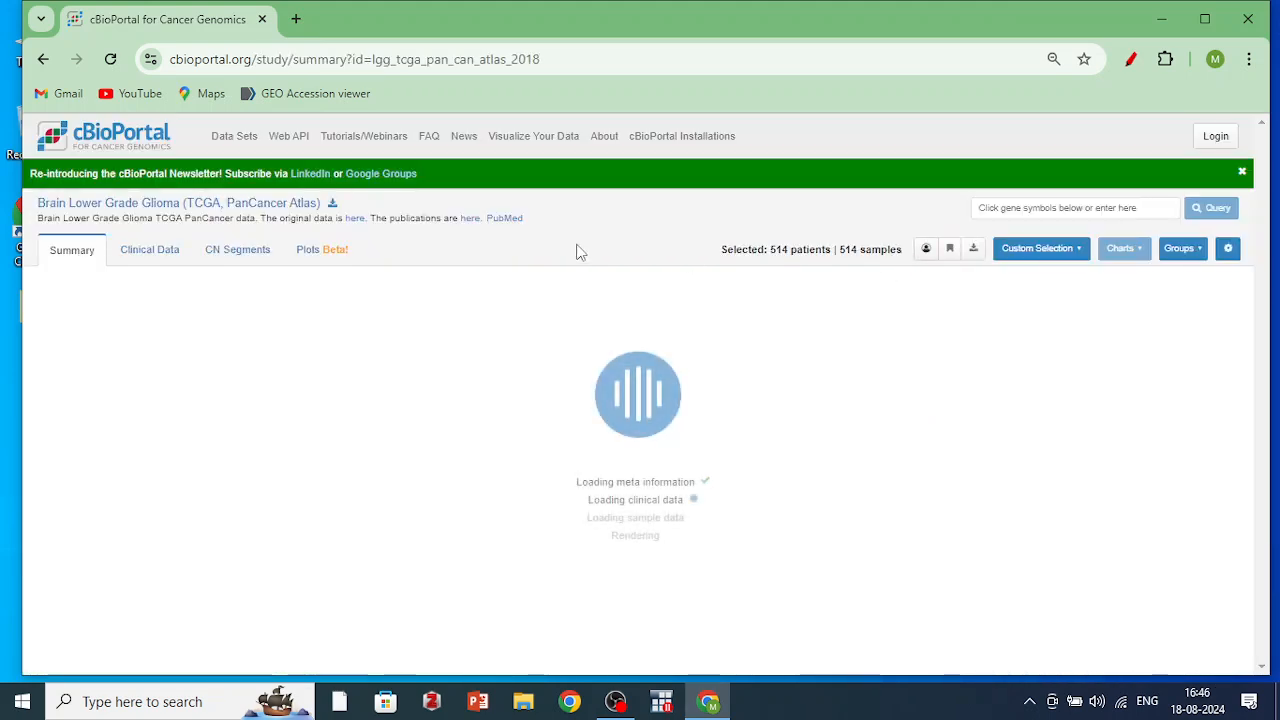
Open the cBioPortal home page in a second browser tab and list its CNS/Brain studies
right_click(137, 146)
left_click(225, 158)
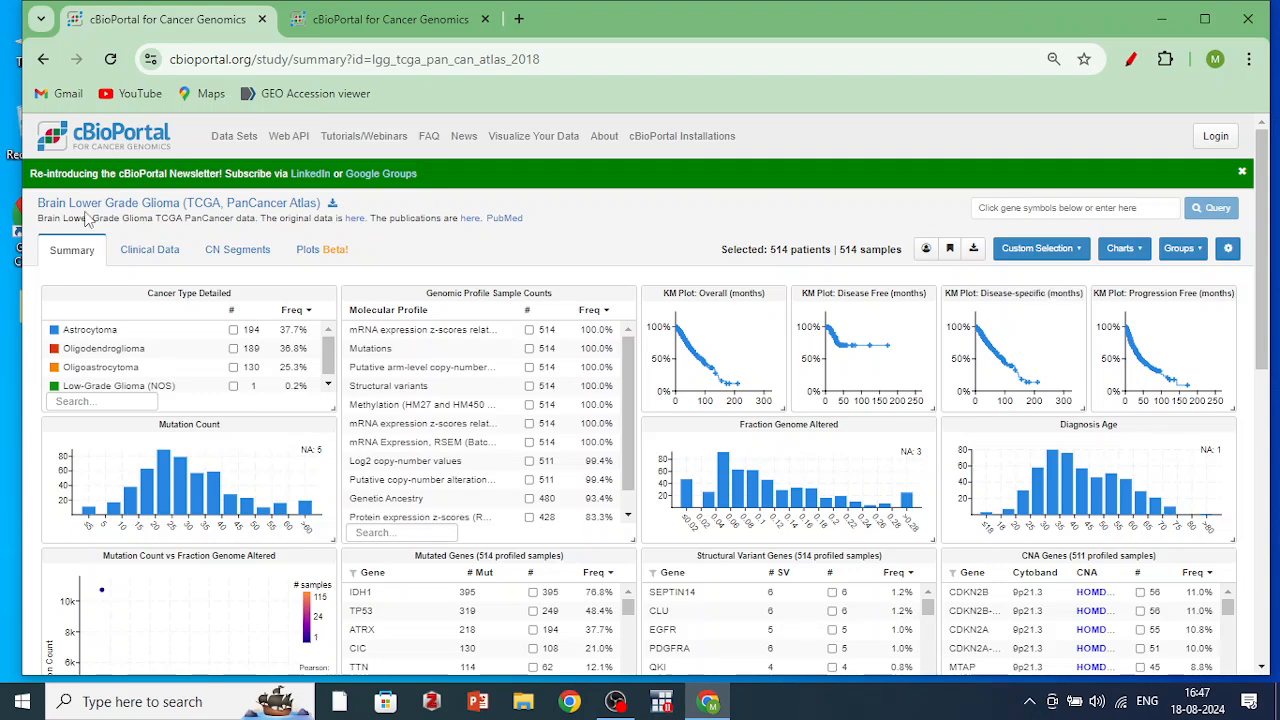
left_click(379, 31)
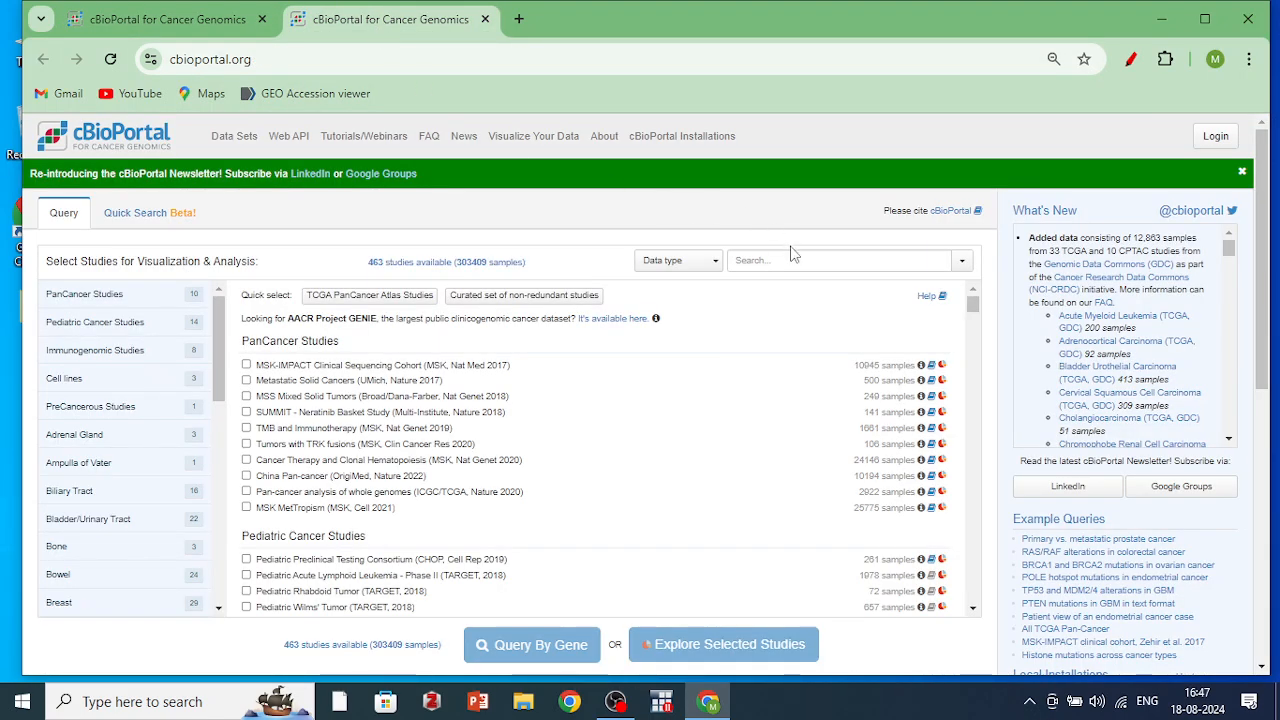
left_click_drag(216, 332, 231, 378)
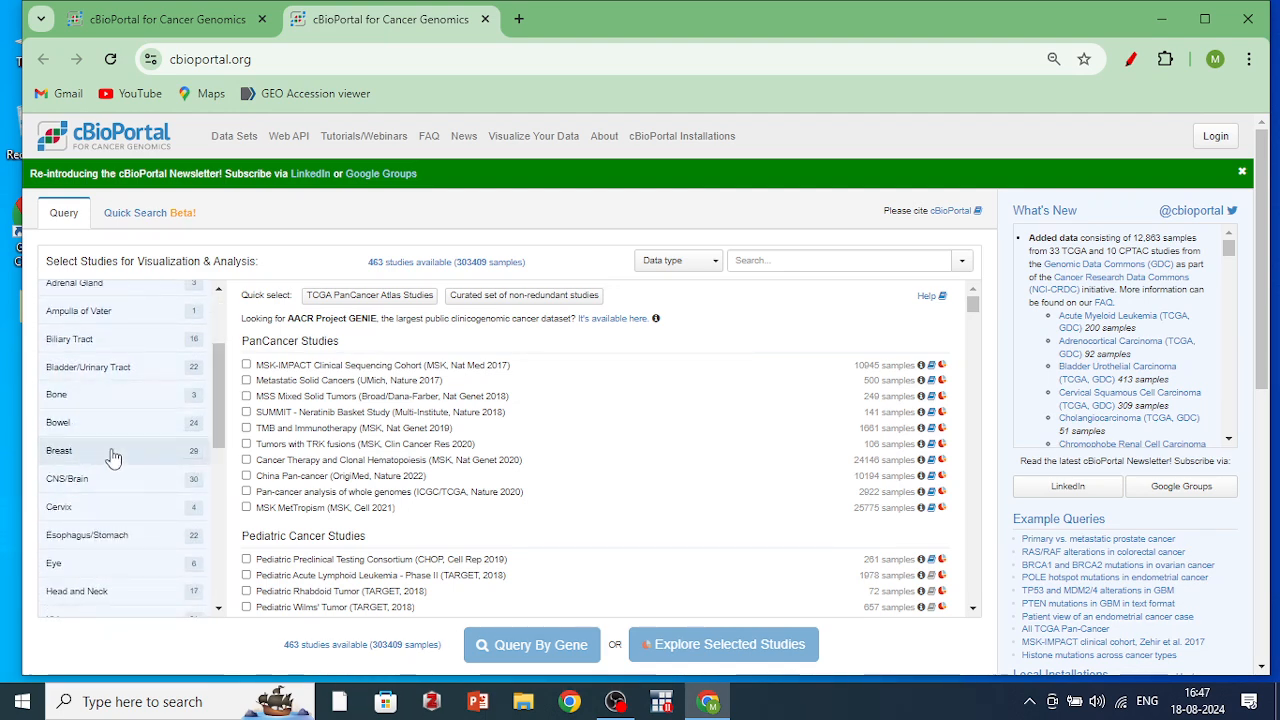
left_click(117, 485)
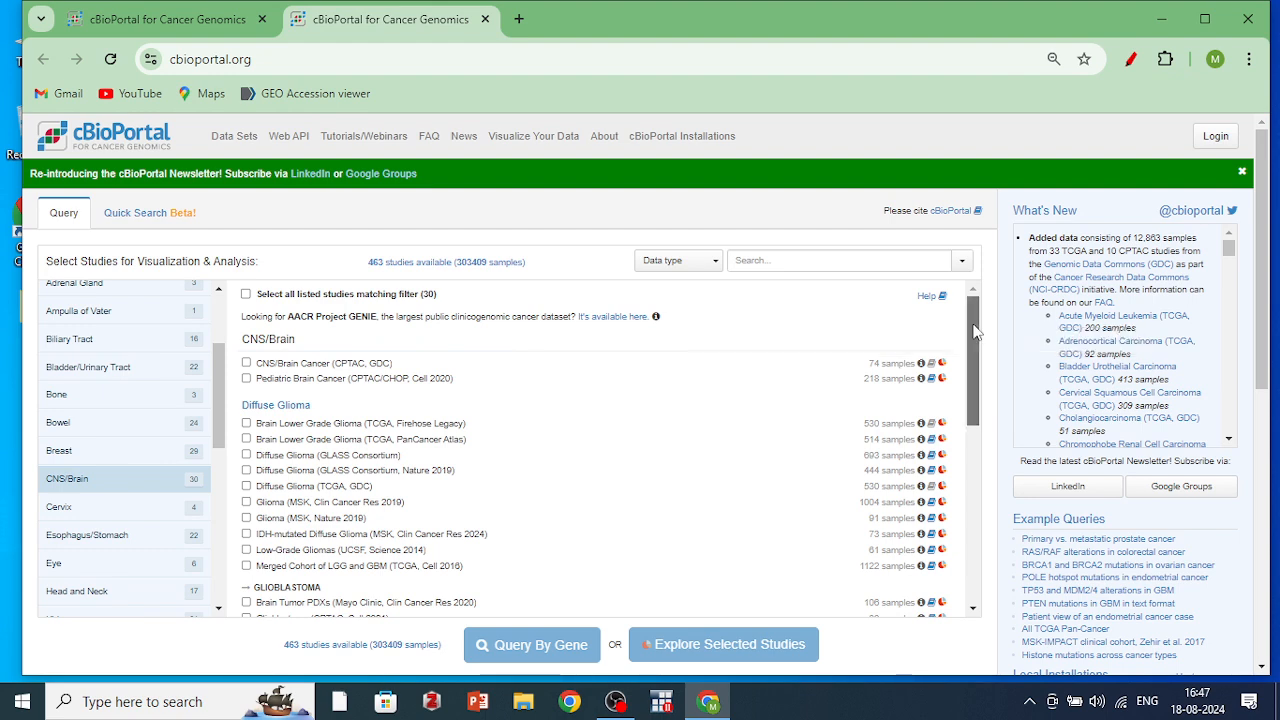
Open the study summary of Glioblastoma Multiforme (TCGA, PanCancer Atlas) in the second browser tab
scroll(985, 372, "down", 1)
scroll(985, 372, "down", 1)
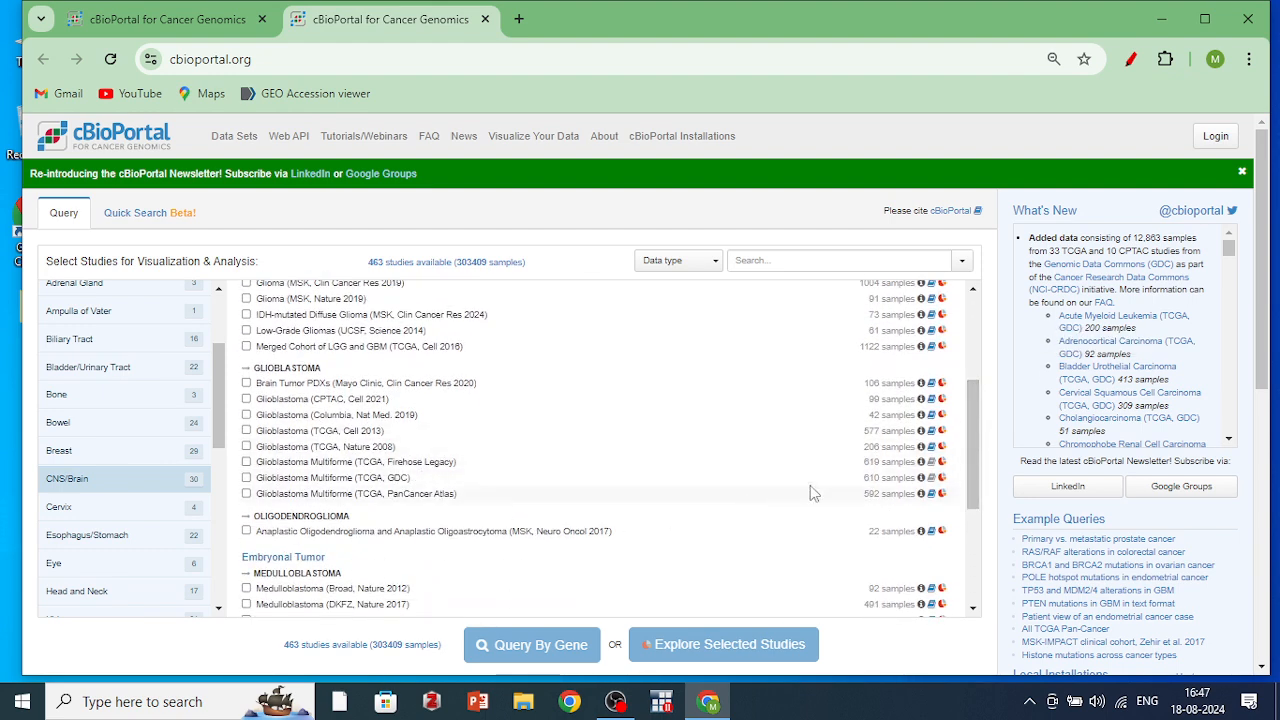
left_click(933, 496)
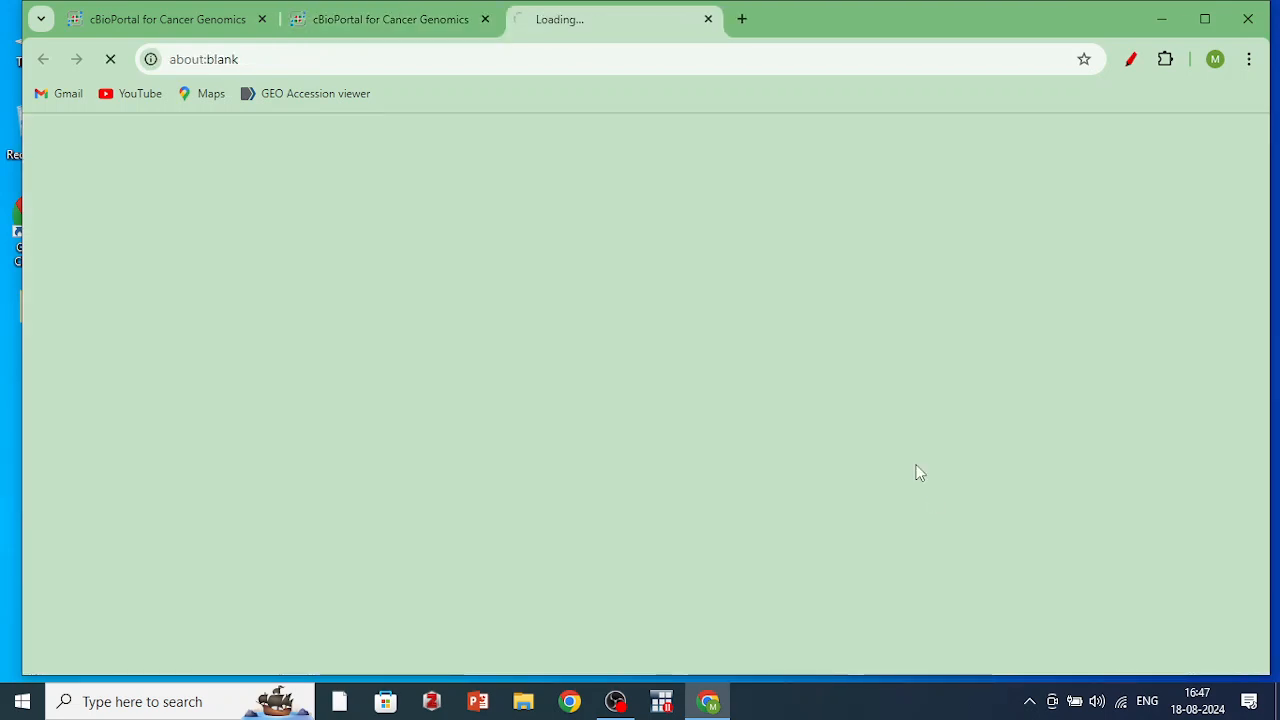
left_click(708, 20)
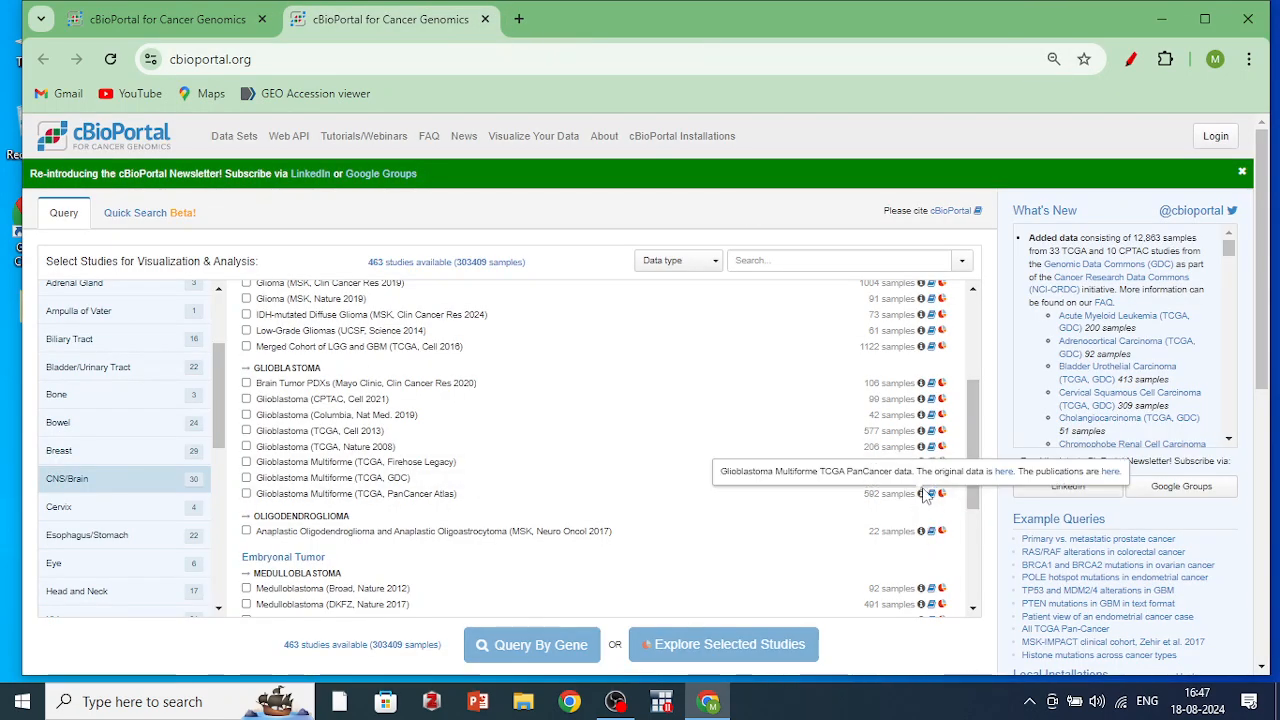
left_click(941, 495)
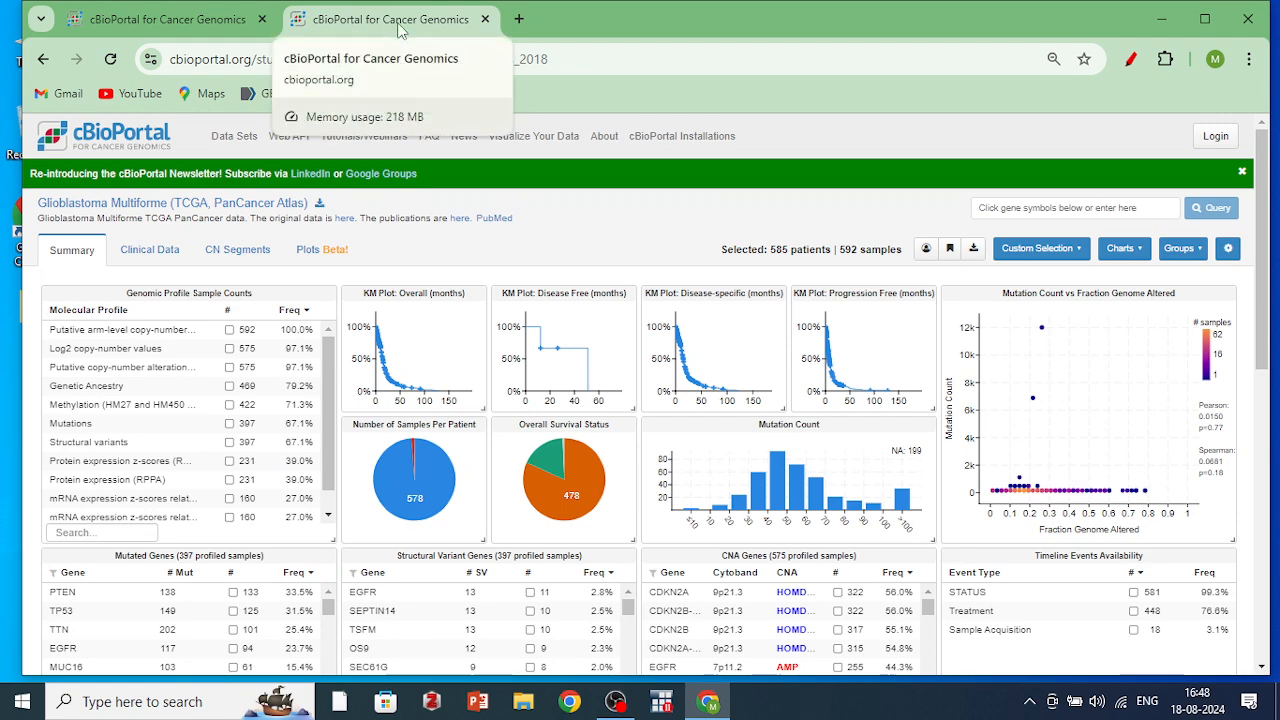
Compare the two study summaries and query the gene IDH1 in Brain Lower Grade Glioma (TCGA, PanCancer Atlas)
left_click(212, 20)
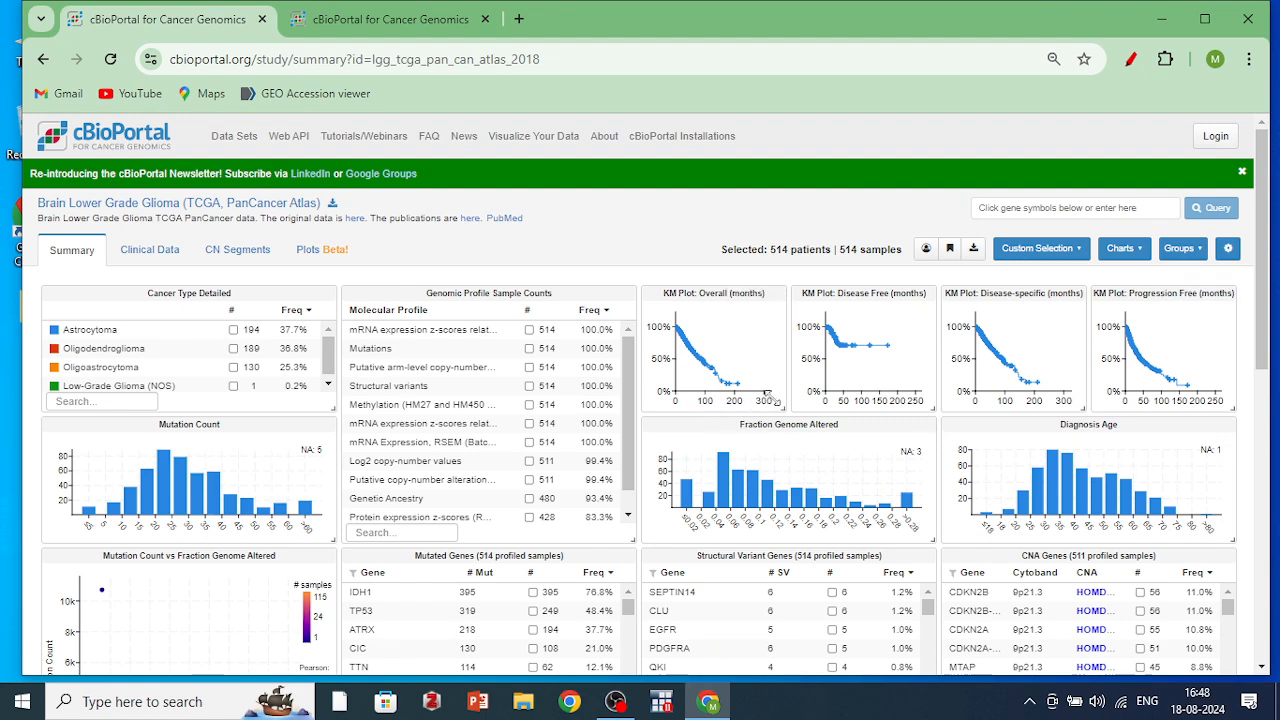
left_click(378, 30)
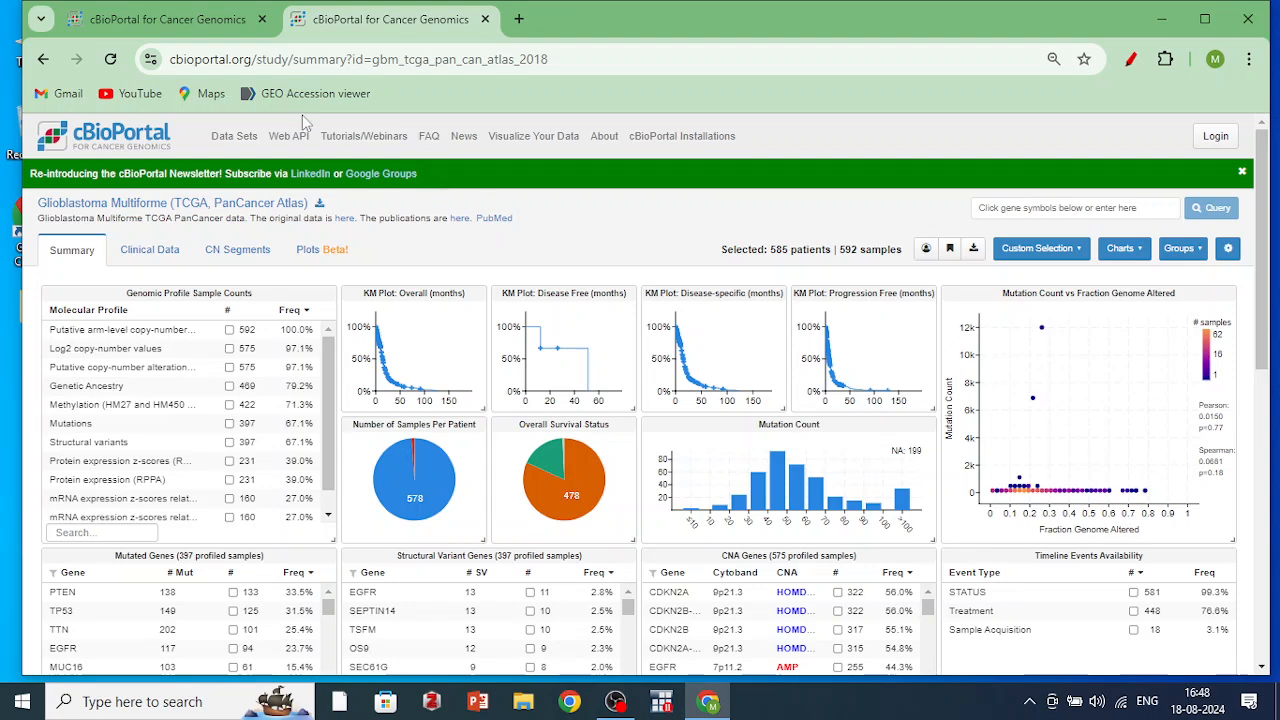
left_click(163, 22)
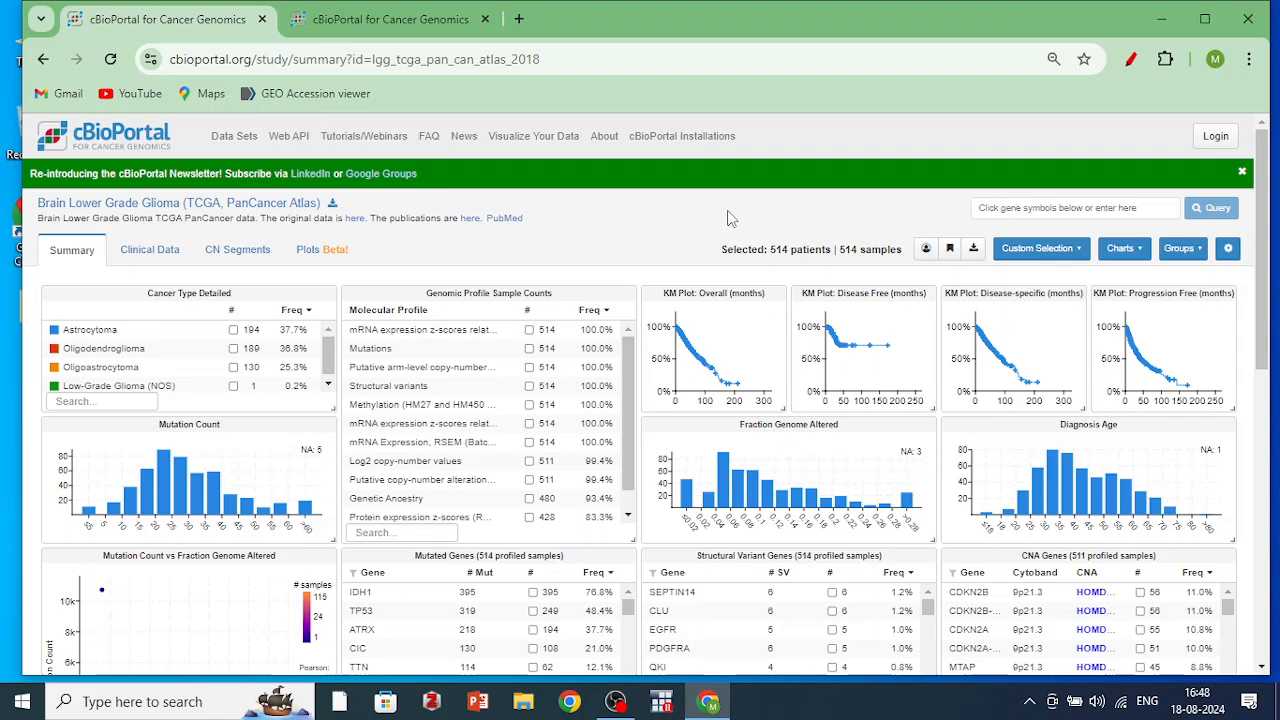
left_click(1024, 208)
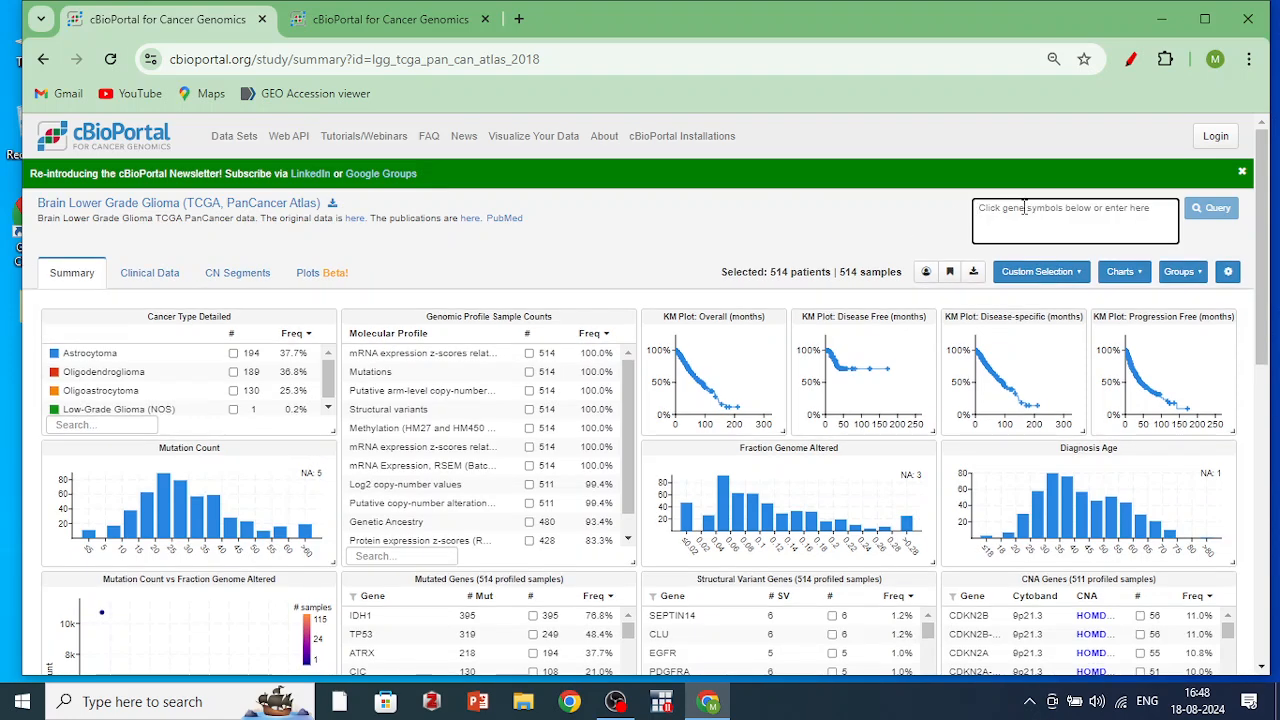
type("idh1")
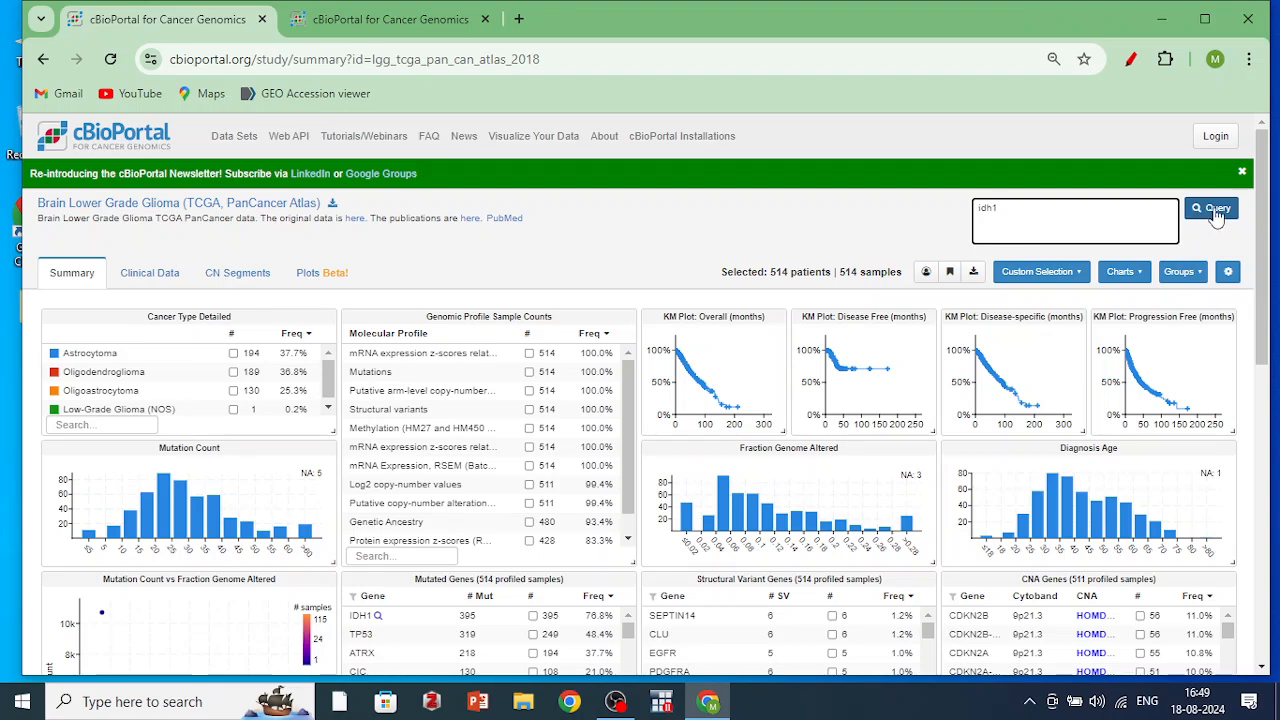
left_click(1213, 211)
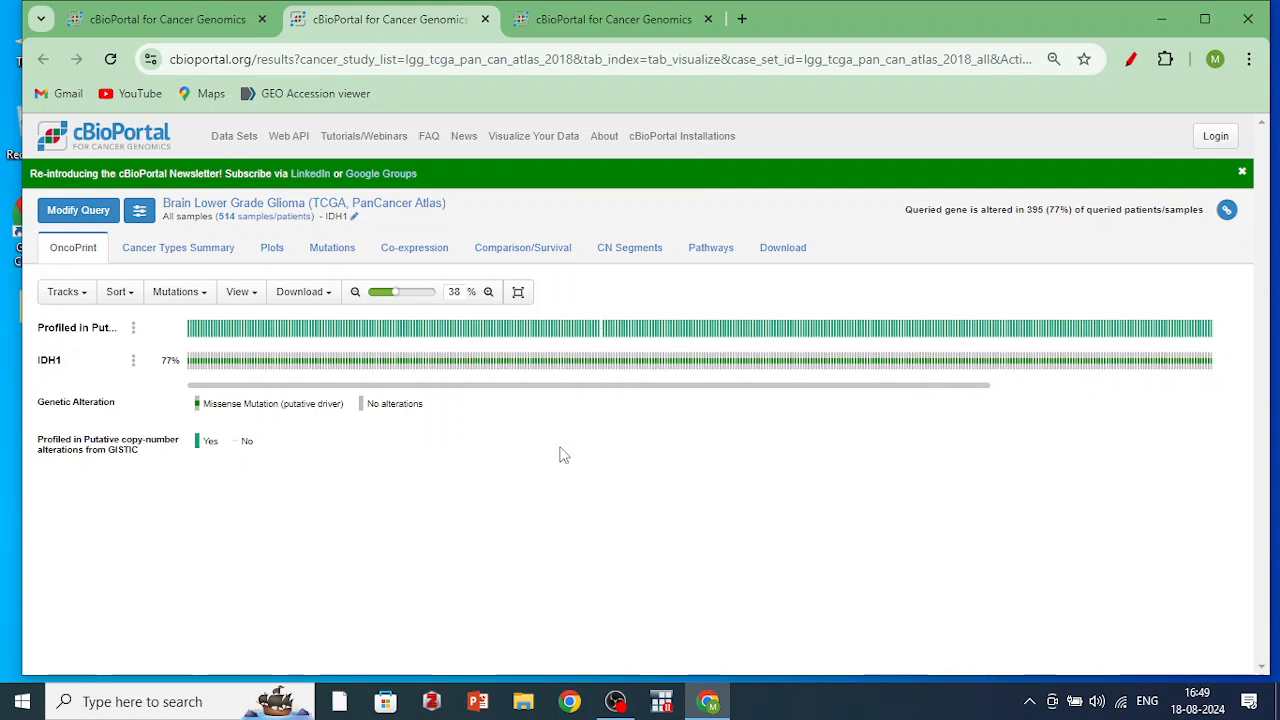
Open the comparison results for IDH1 and examine the sample overlap of the altered and unaltered groups
left_click(545, 250)
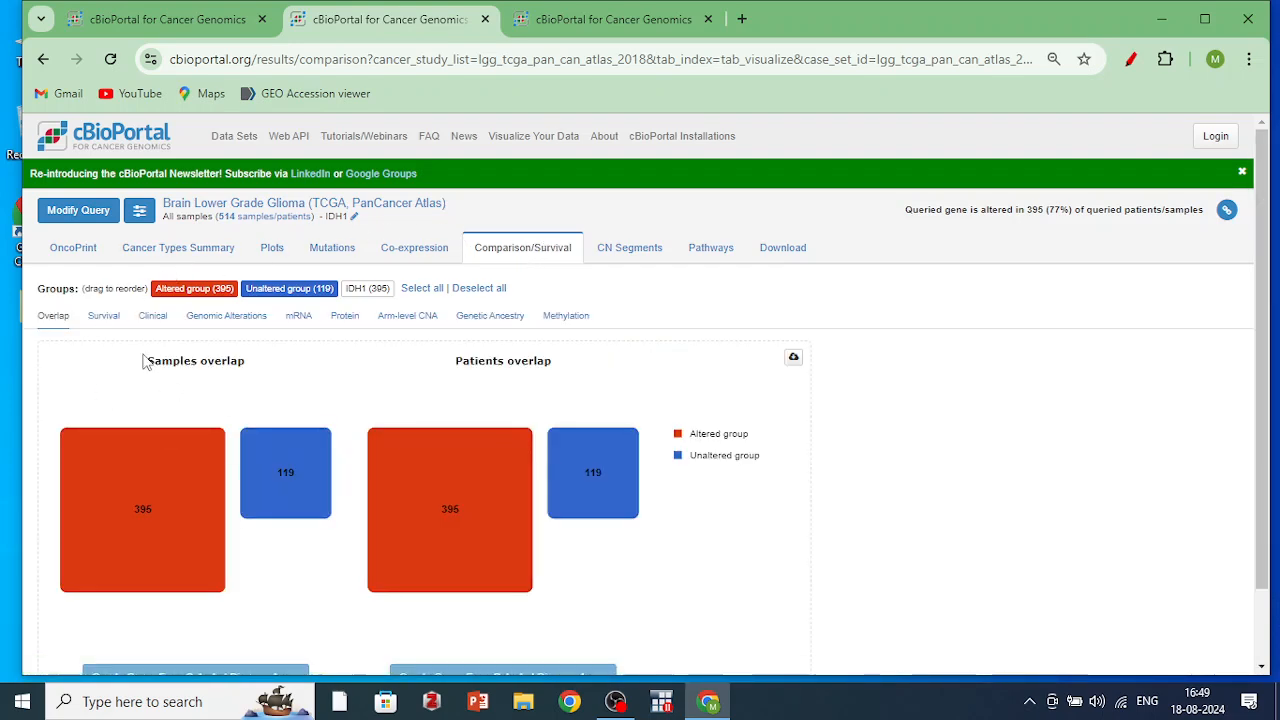
mouse_move(166, 531)
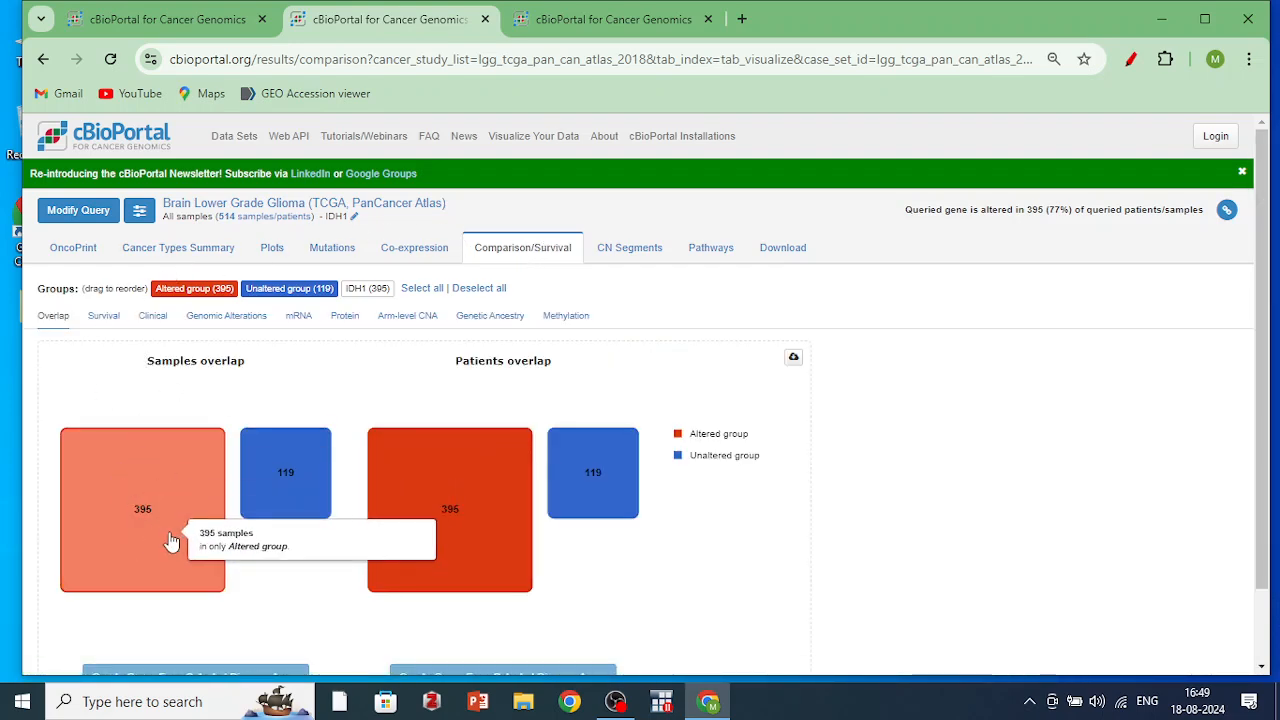
mouse_move(291, 494)
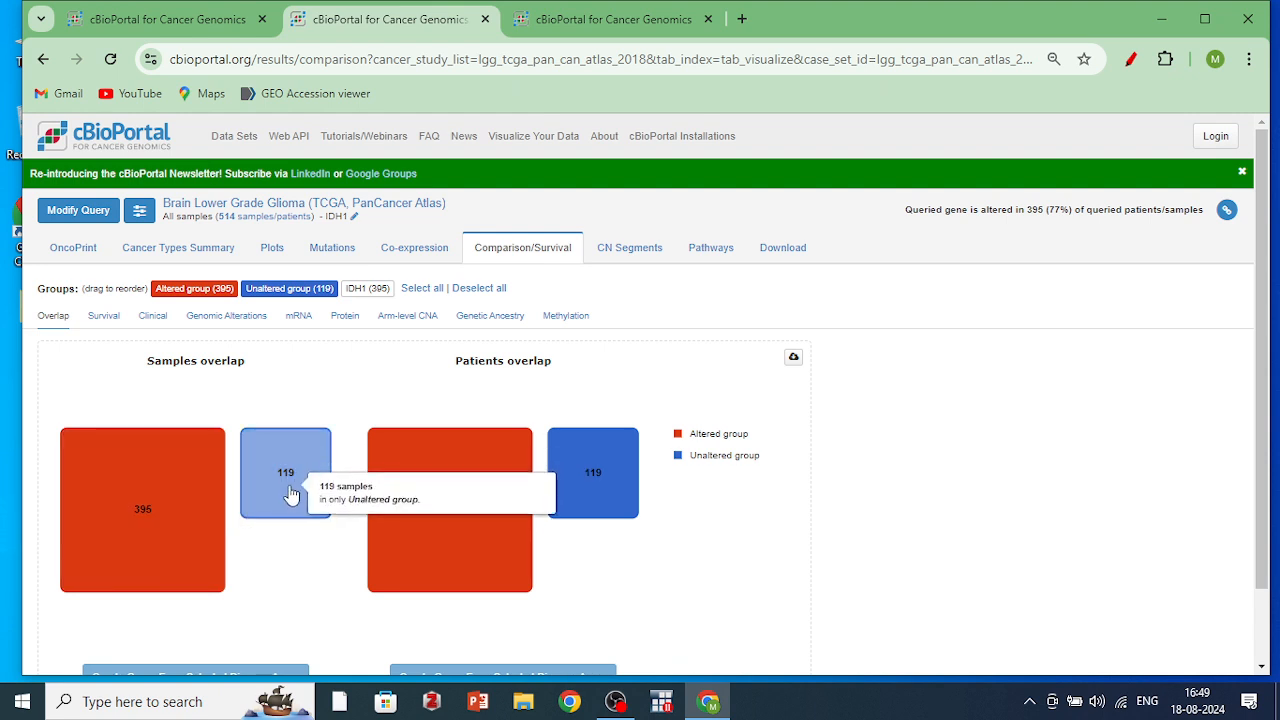
Display the survival comparison and examine the overall survival curves of the IDH1 altered and unaltered groups
left_click(110, 318)
left_click_drag(1264, 262, 1270, 414)
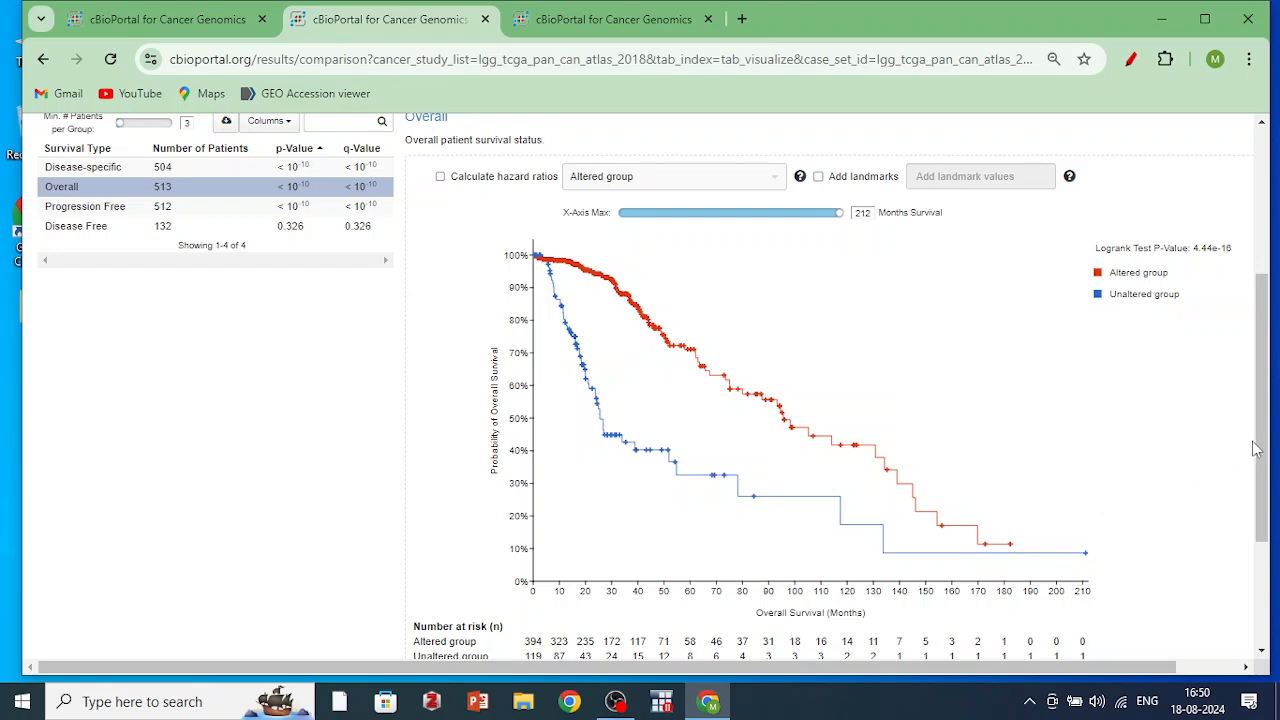
left_click_drag(1263, 445, 1263, 450)
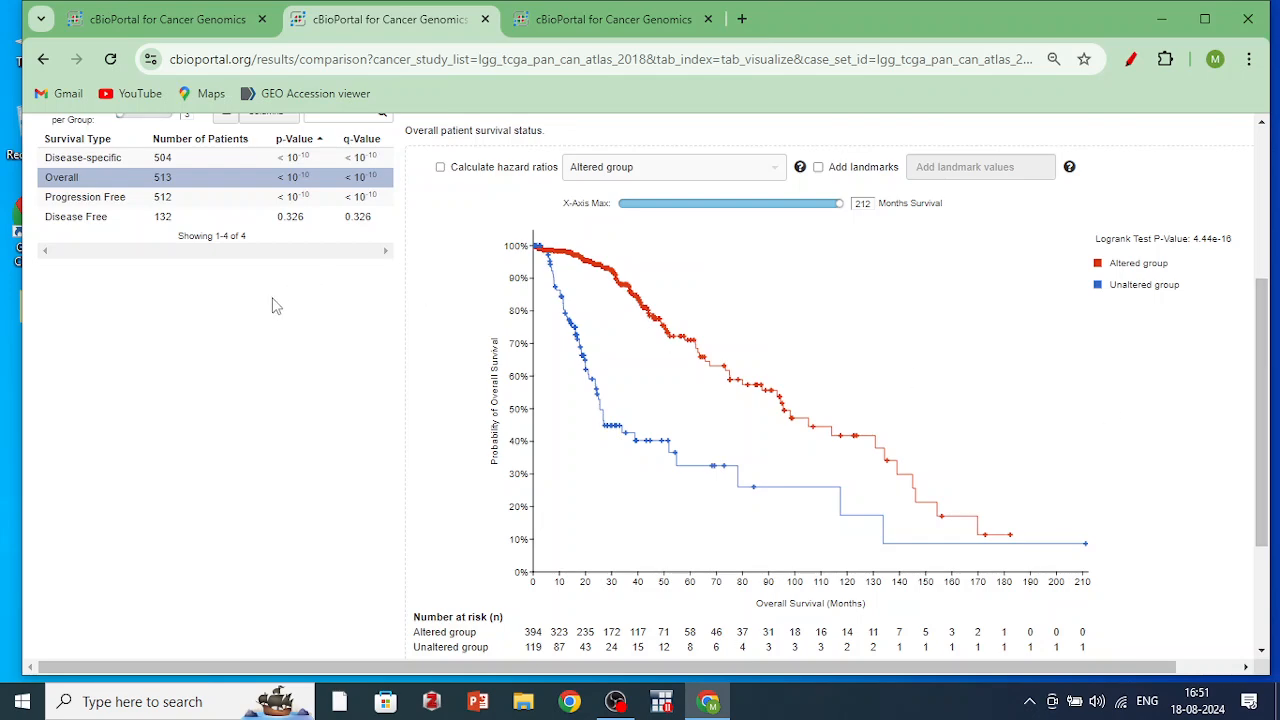
left_click_drag(1264, 381, 1259, 339)
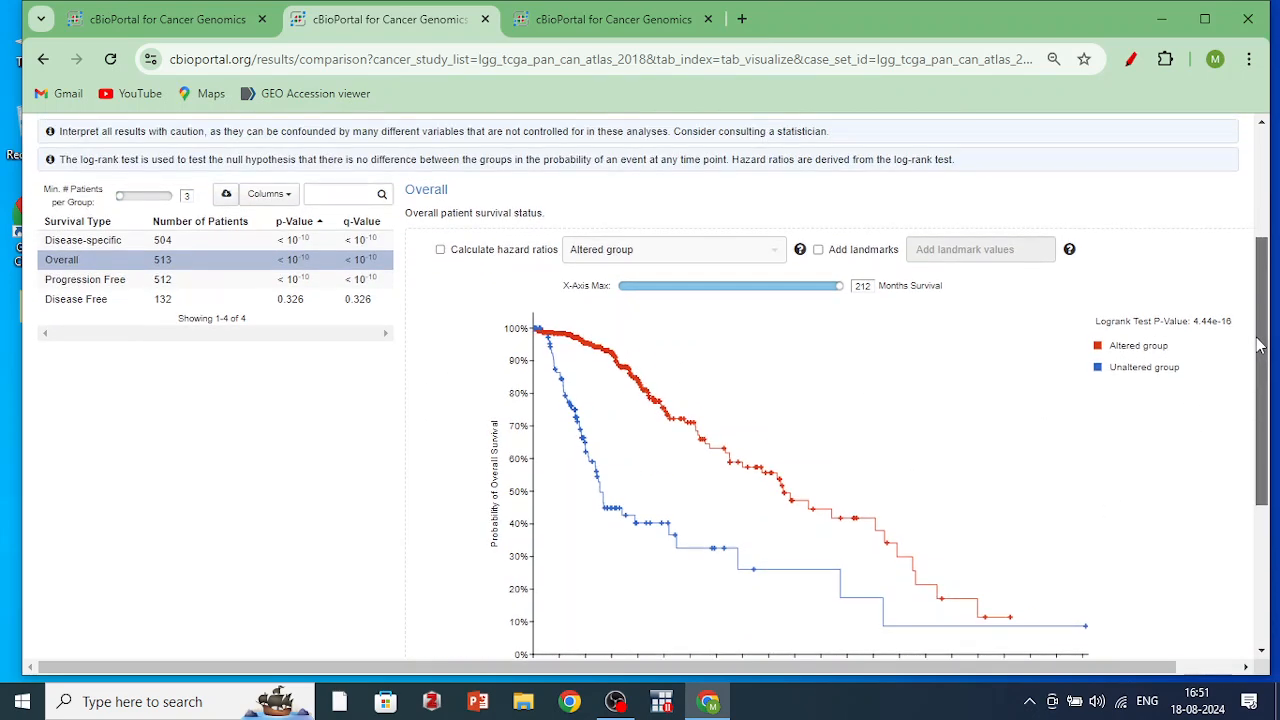
Limit the overall survival plot's time axis to 38 months and inspect patient points on the altered and unaltered curves
left_click(135, 243)
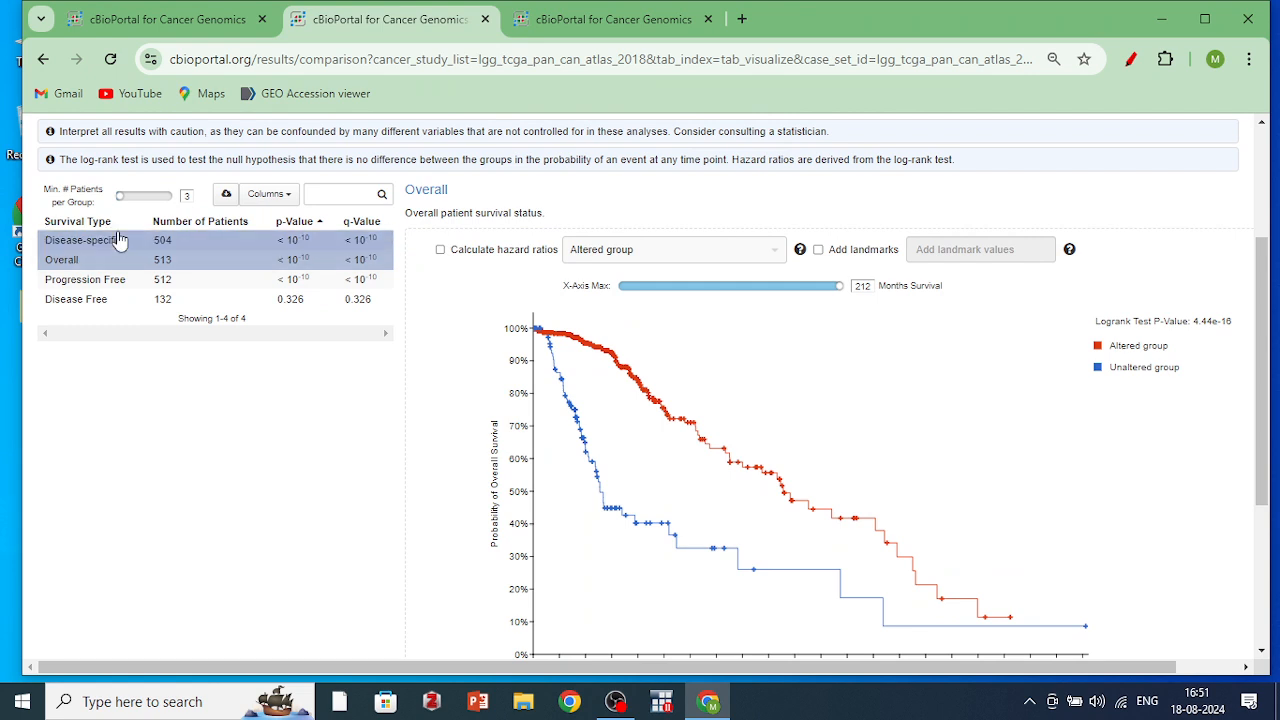
left_click(116, 242)
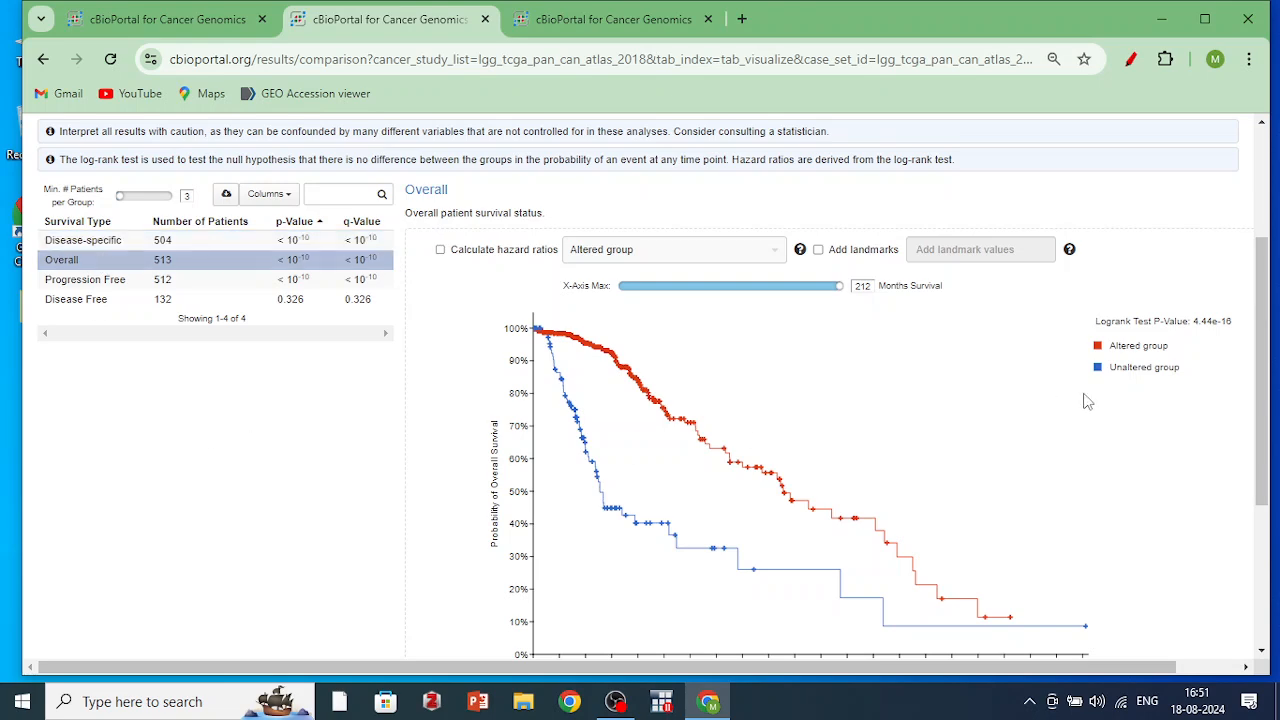
left_click_drag(1262, 338, 1272, 371)
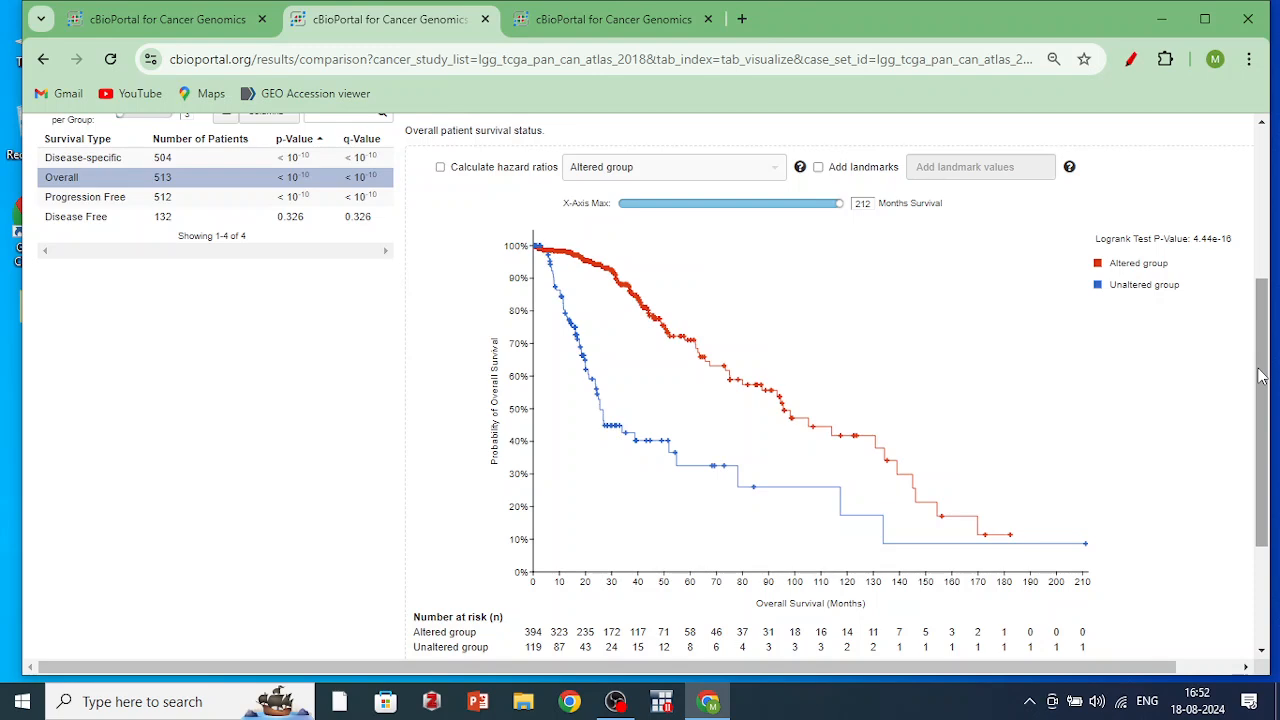
left_click_drag(1262, 375, 1267, 390)
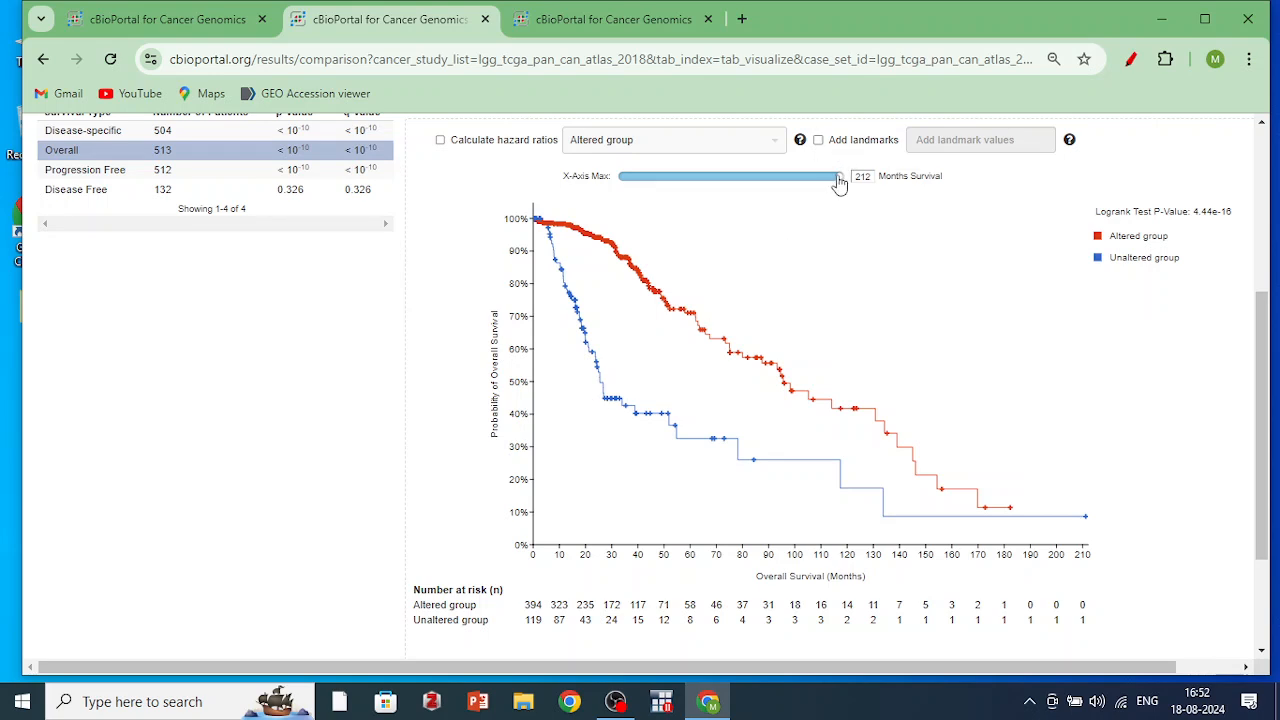
left_click_drag(841, 178, 660, 180)
mouse_move(614, 225)
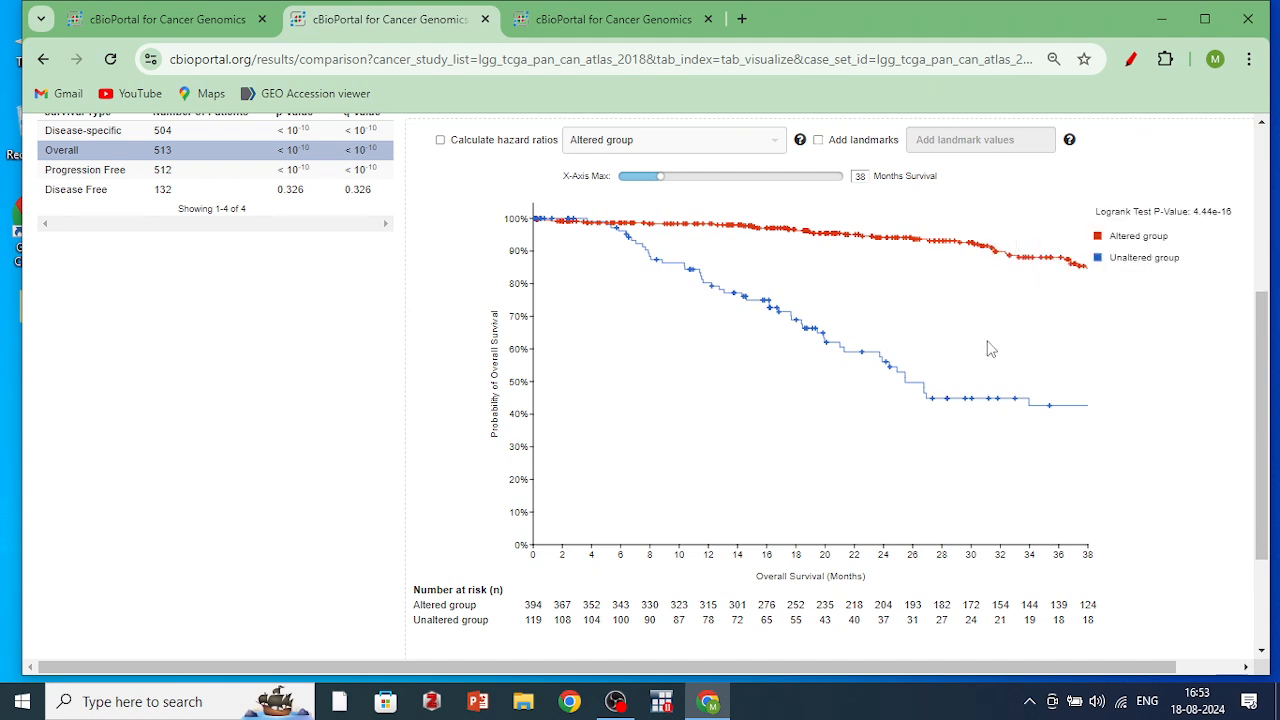
mouse_move(1263, 358)
left_mouse_down()
mouse_move(1263, 339)
mouse_move(1265, 350)
left_mouse_up()
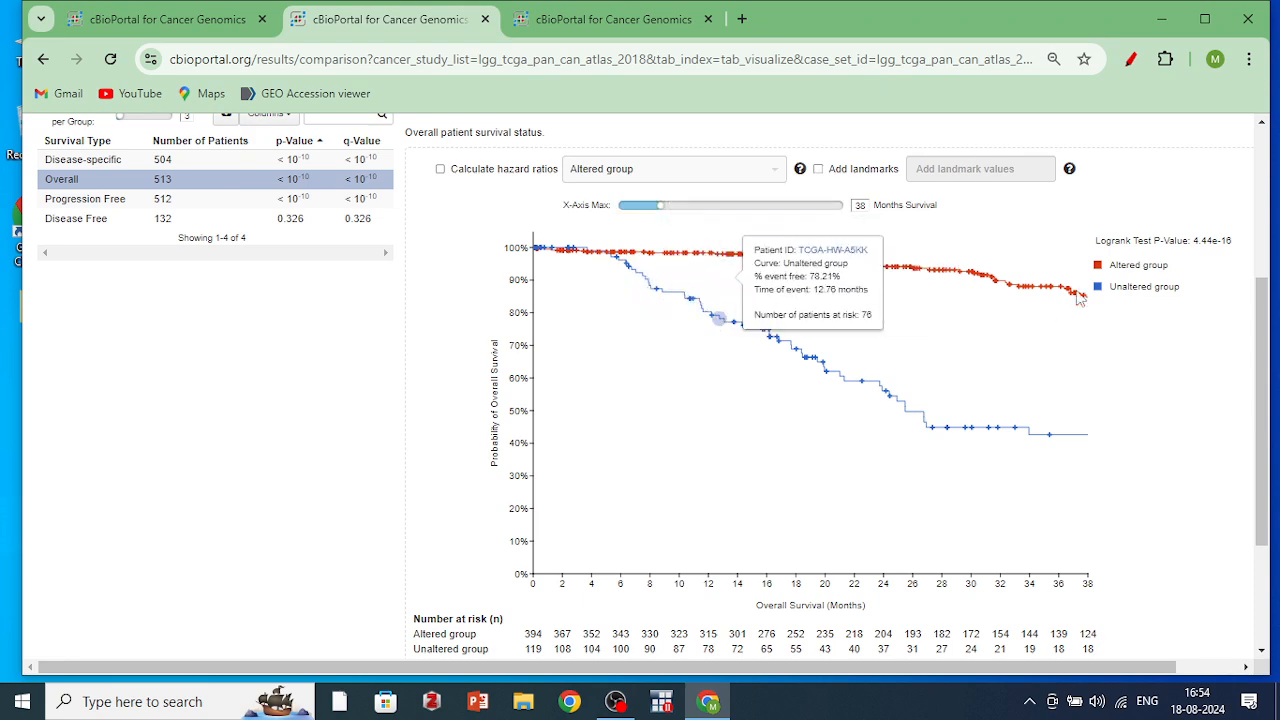
left_click_drag(1258, 312, 1272, 331)
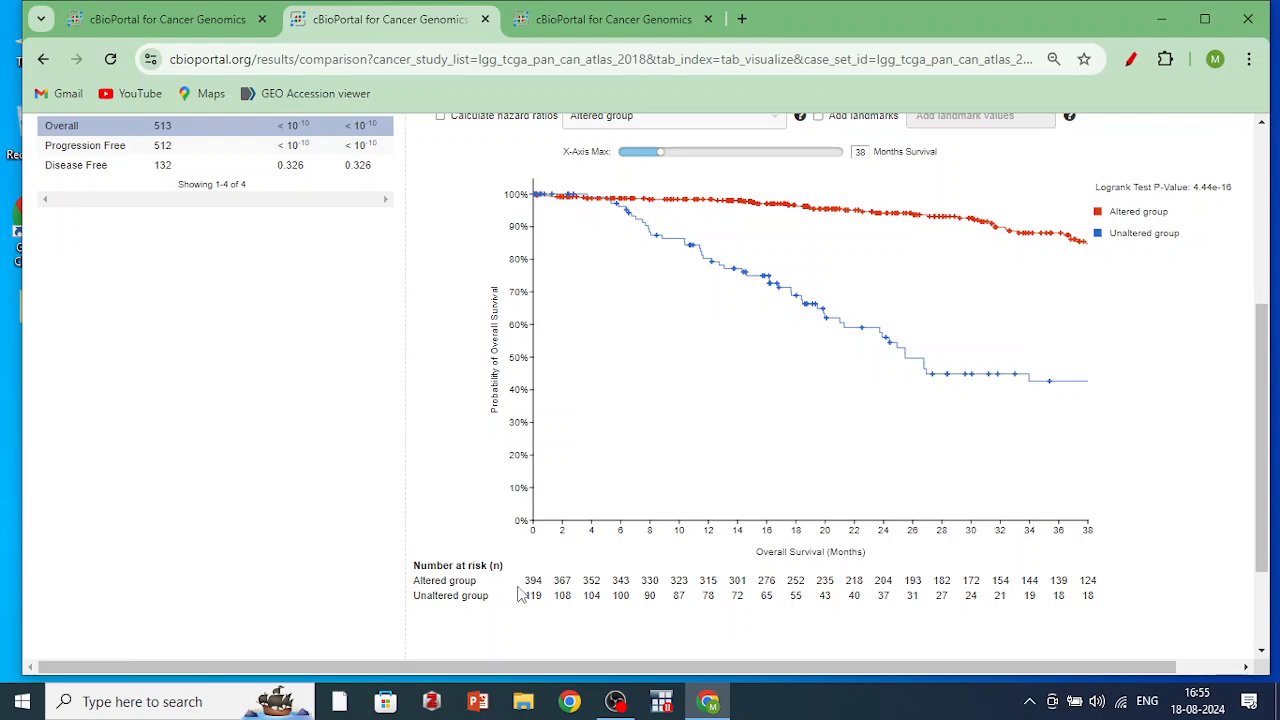
Shorten the survival plot's time axis to 28 months and inspect the early events on the unaltered group's curve
mouse_move(585, 200)
mouse_move(683, 247)
left_click_drag(662, 153, 650, 153)
mouse_move(722, 262)
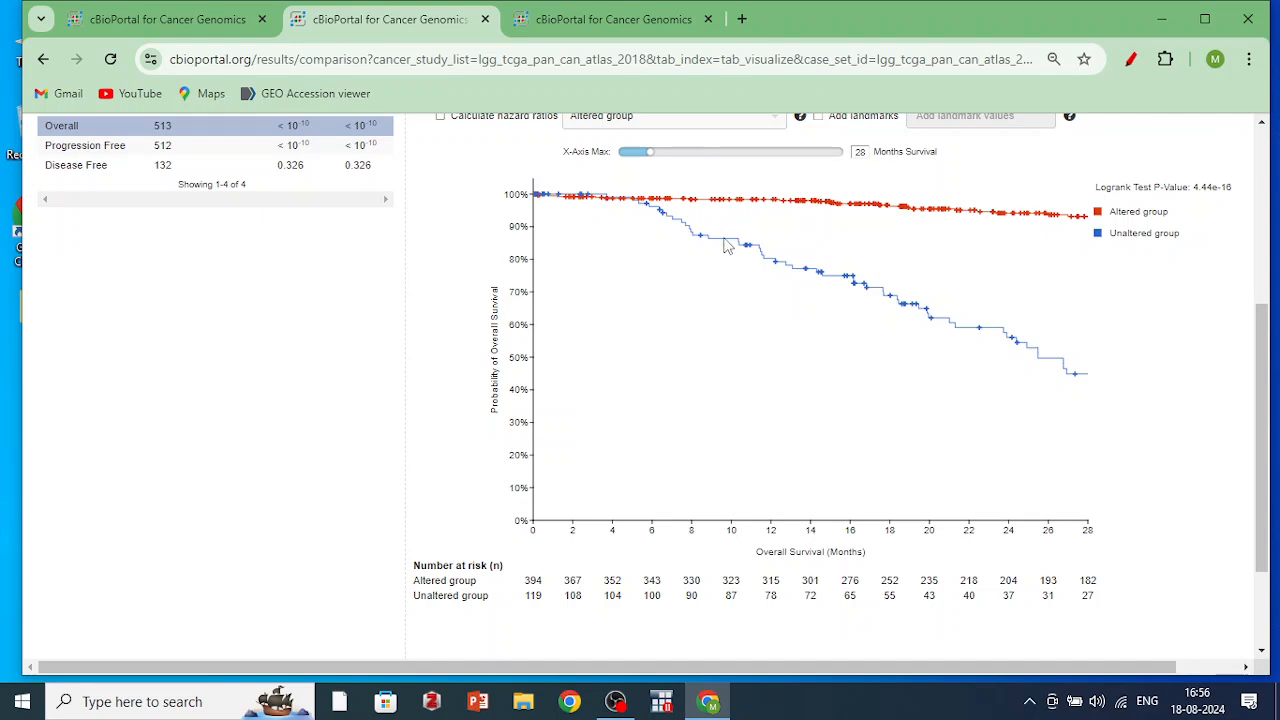
mouse_move(743, 245)
Extend the survival plot's time axis to 78 months to inspect the curves, and return it to the full 212 months
left_click(697, 152)
left_click(704, 150)
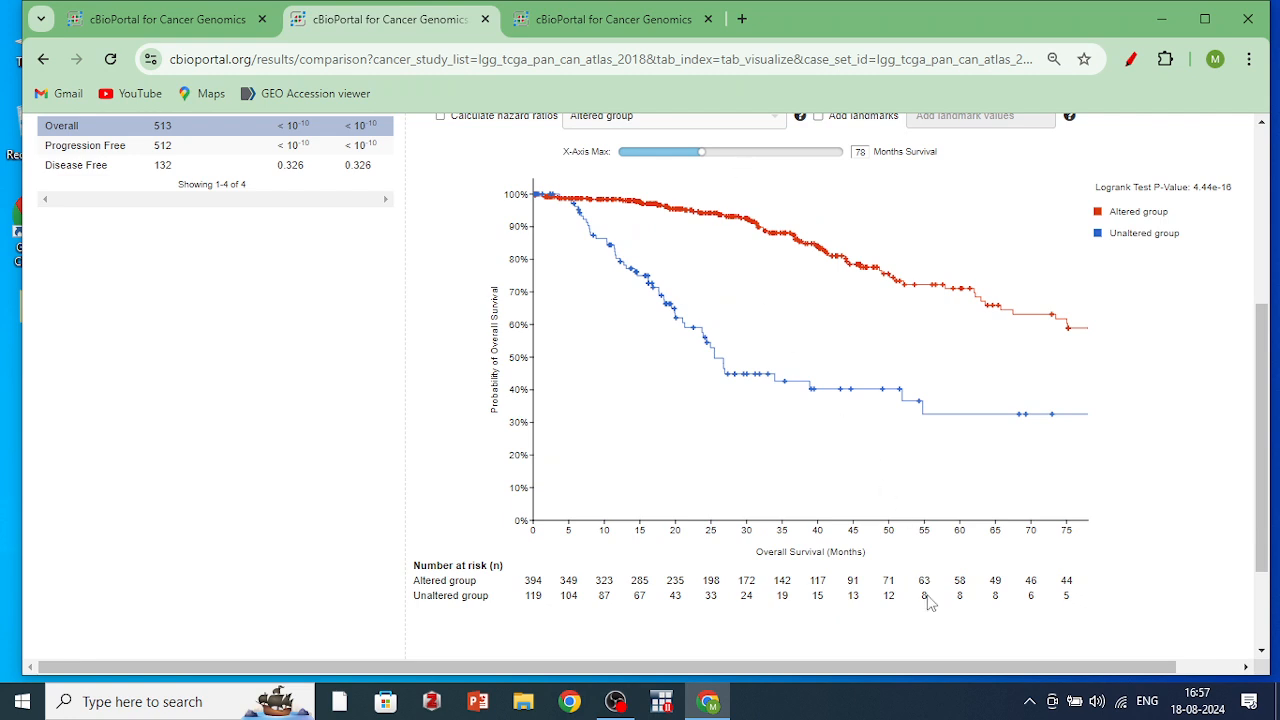
mouse_move(922, 410)
left_click_drag(705, 155, 852, 155)
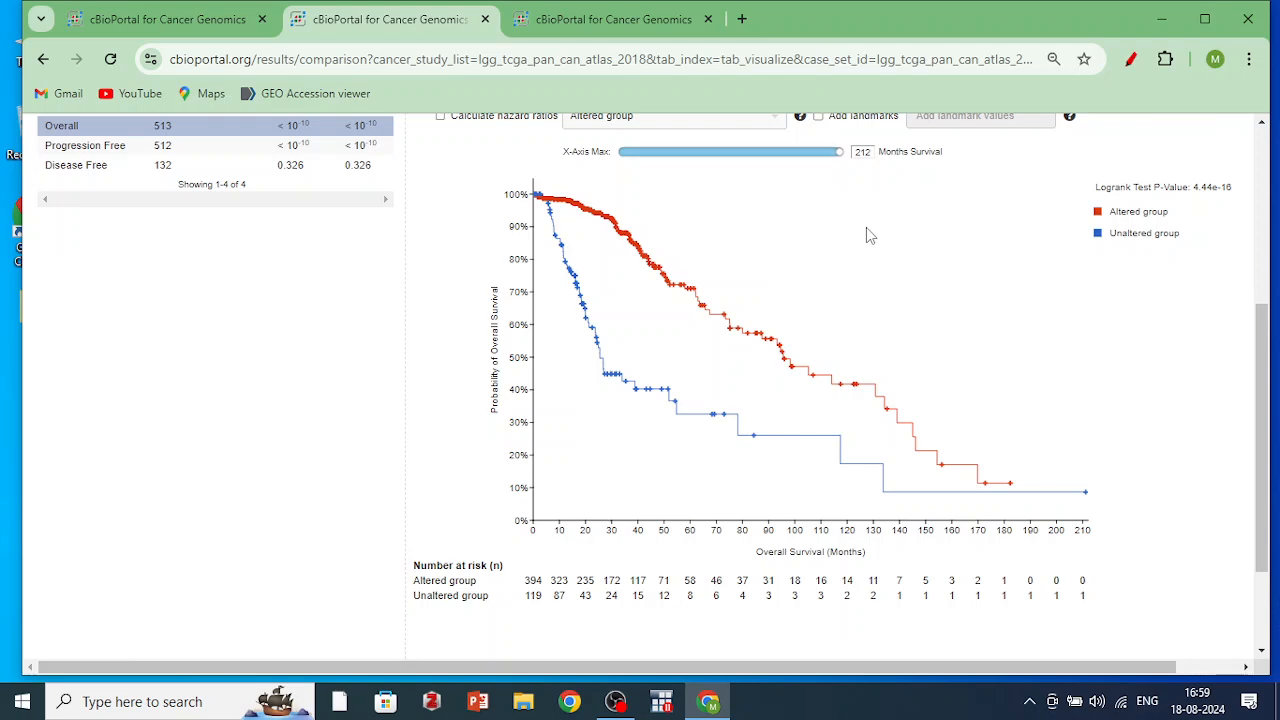
Examine the median months of overall survival for both groups in the survival plot summary and compare them with the curves
left_click_drag(1269, 357, 1279, 450)
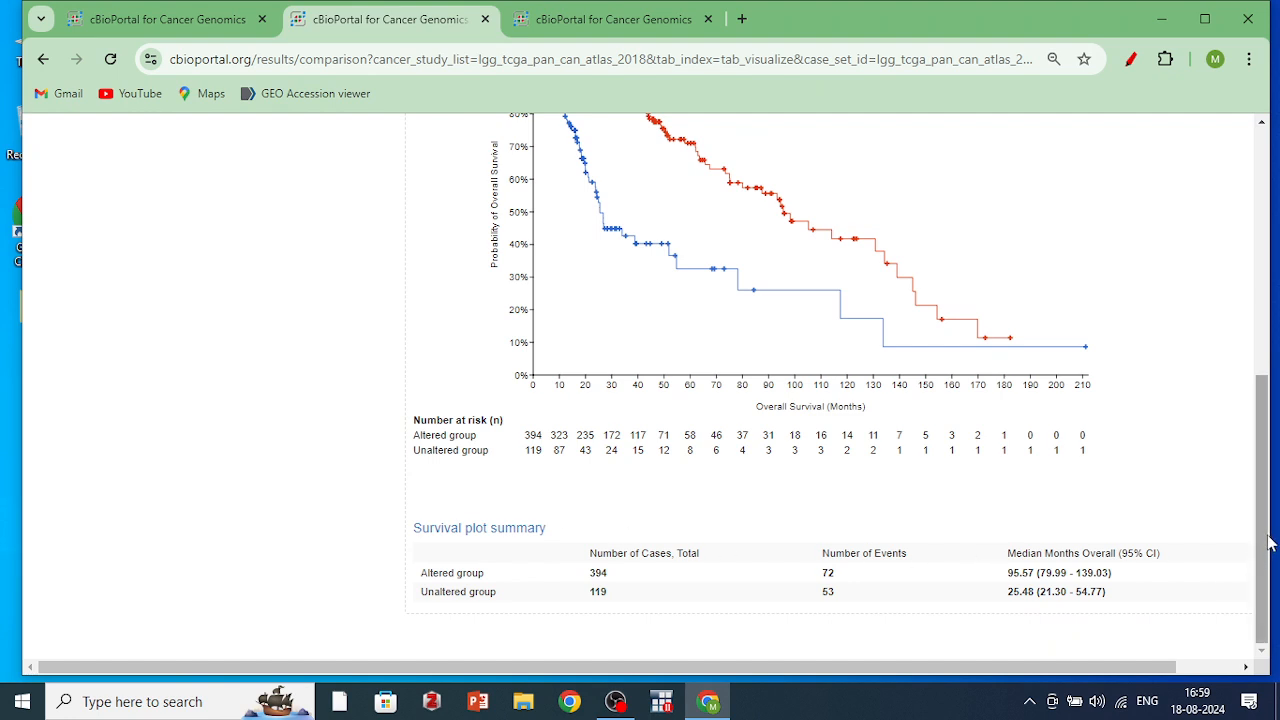
left_click_drag(1015, 553, 1160, 553)
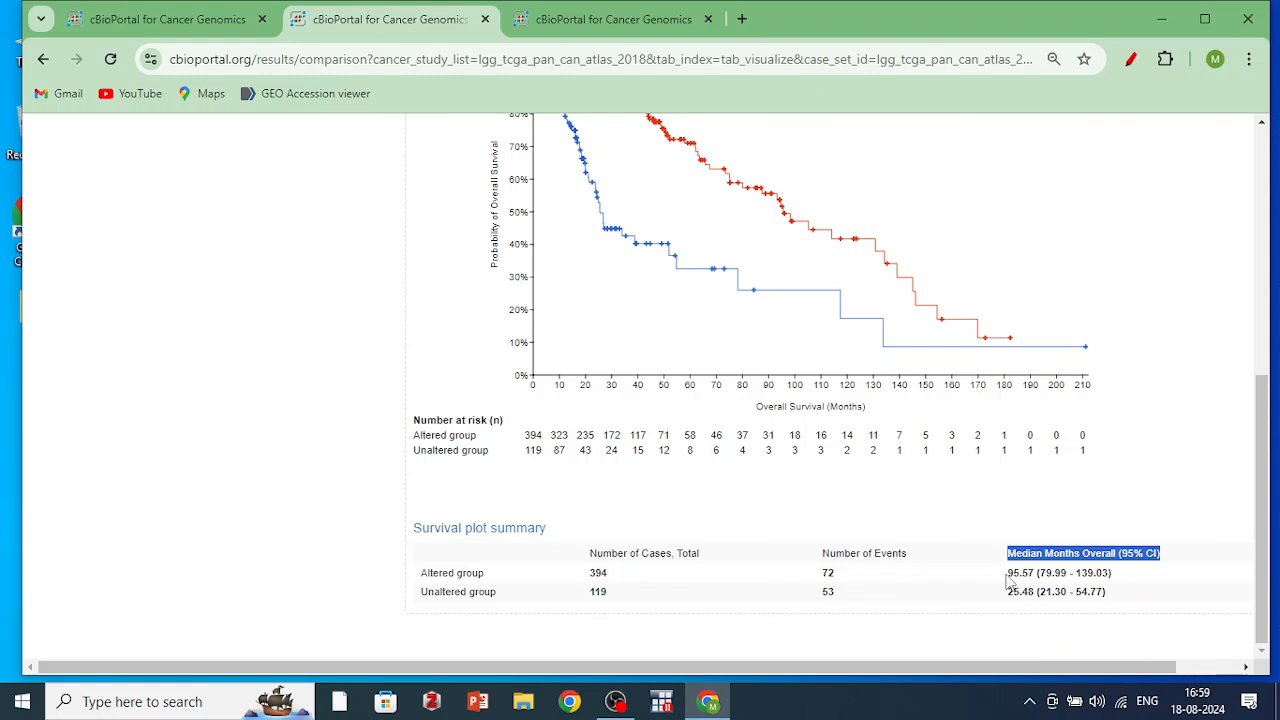
left_click_drag(1008, 573, 1033, 592)
left_click_drag(1262, 510, 1265, 408)
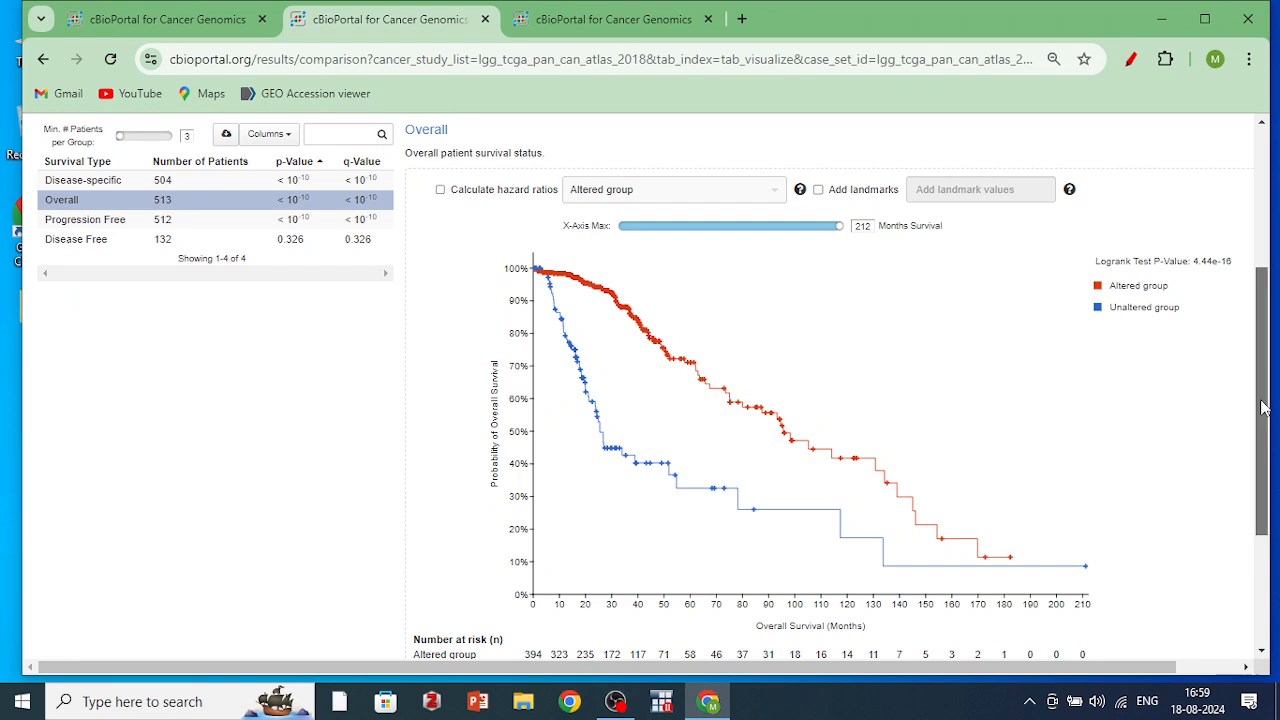
left_click_drag(1262, 408, 1265, 325)
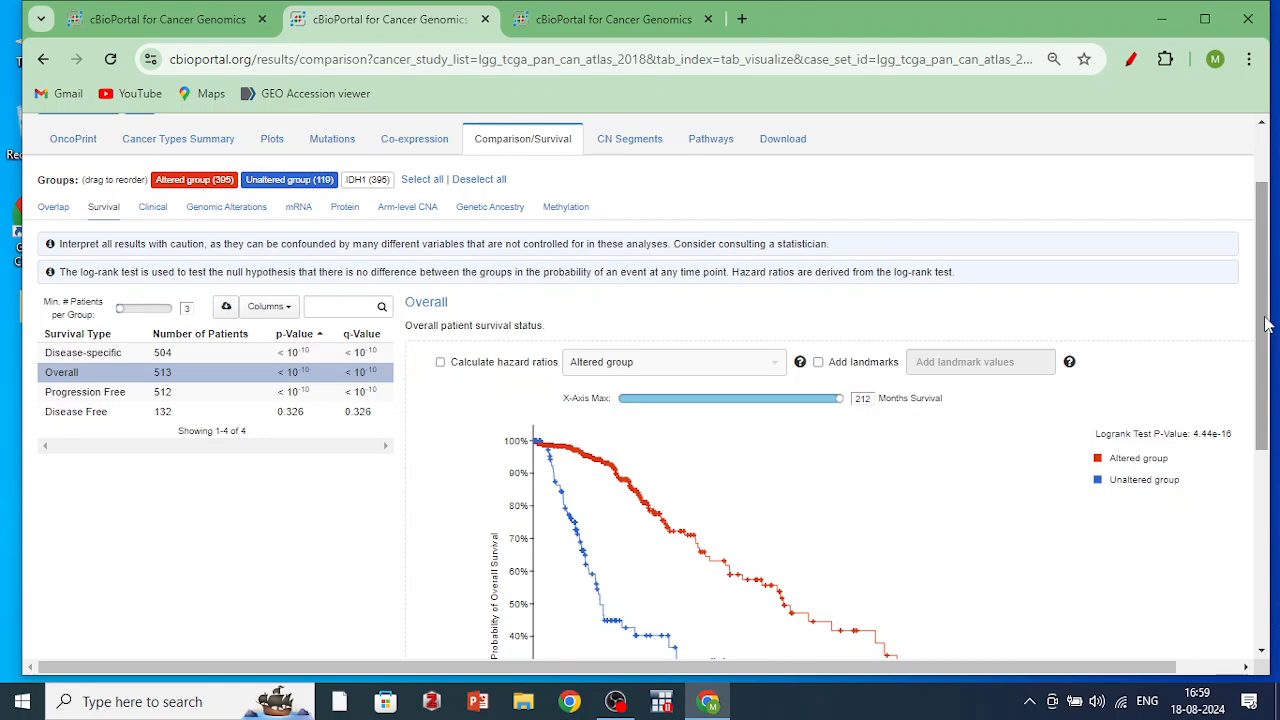
left_click_drag(1265, 317, 1272, 403)
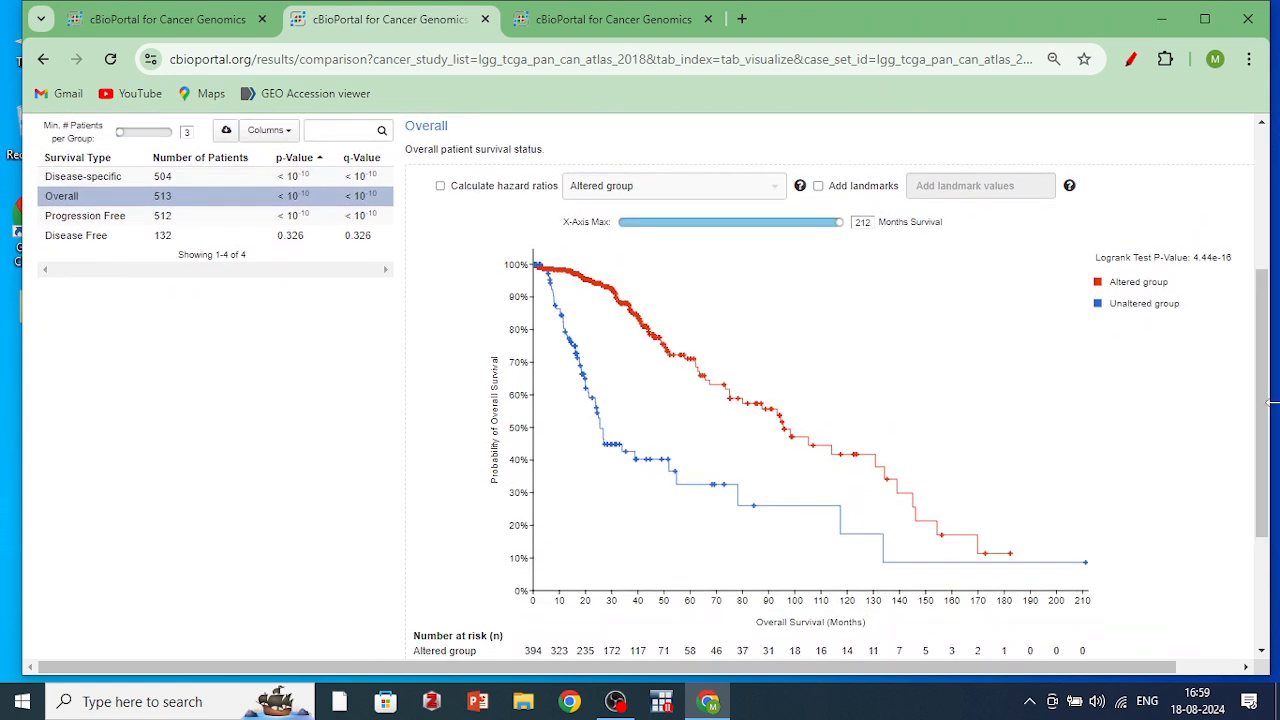